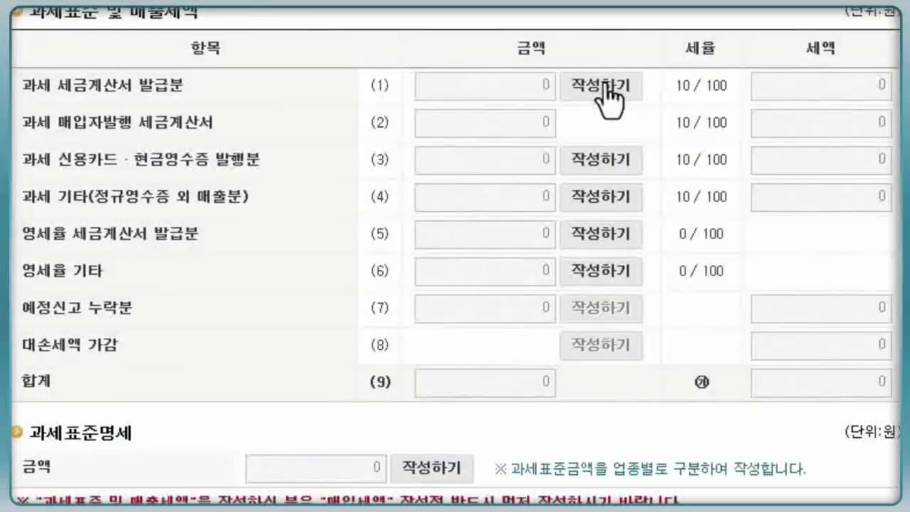
Open the statement for 과세 세금계산서 발급분 and enter 1 buyer, 3 electronic invoices and a taxable supply value of 200,000,000 won.
click(603, 87)
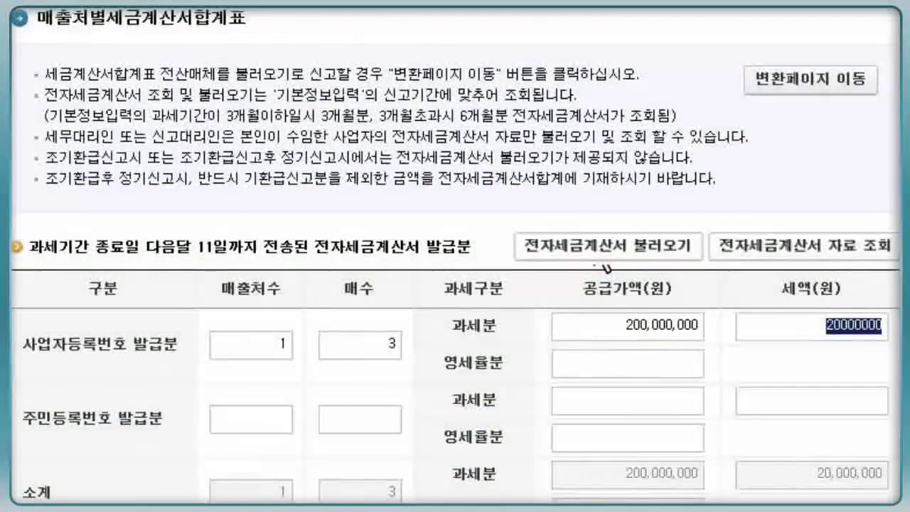
scroll(605, 269, down, 8)
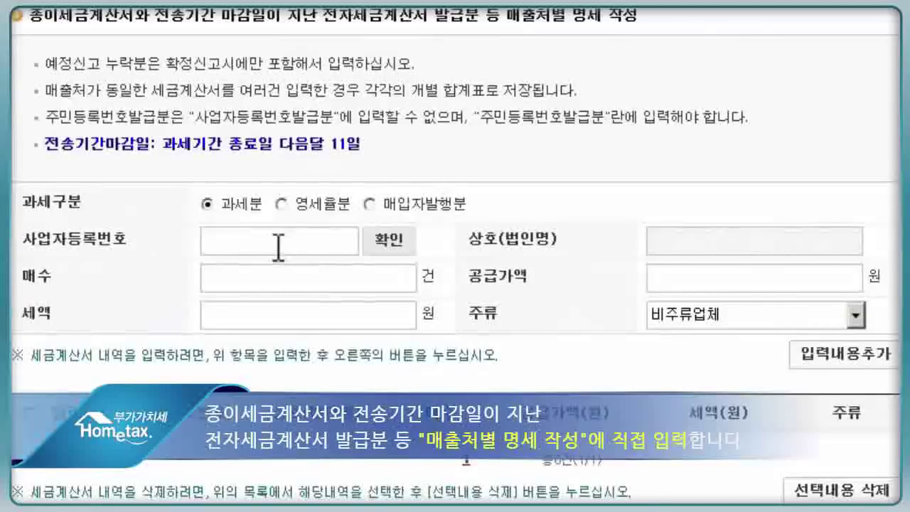
Add a taxable paper-invoice entry with the buyer's business registration number, 3 invoices and a supply value of 70,000,000 won to the sales list.
click(278, 241)
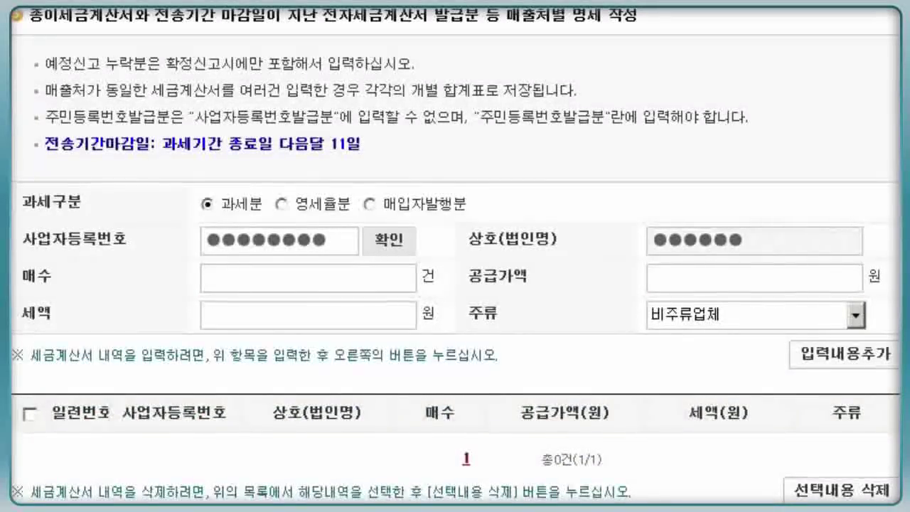
text(70000000)
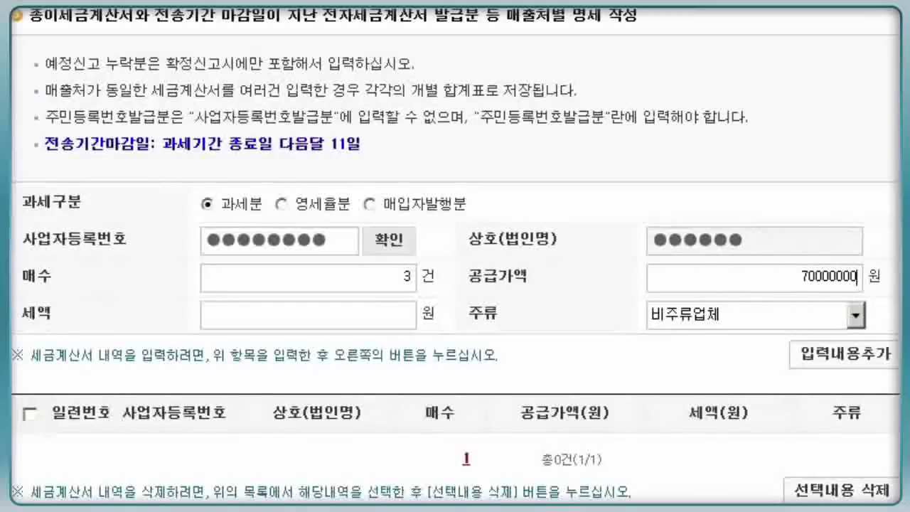
key(Tab)
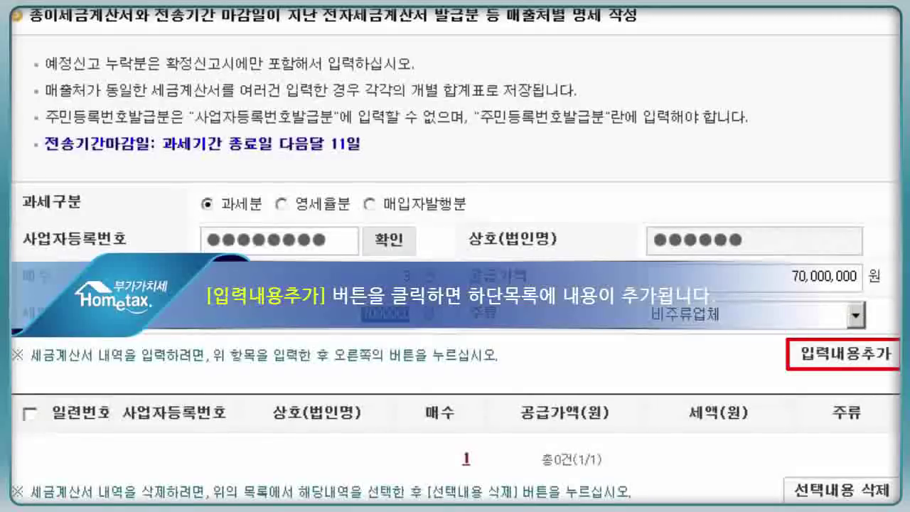
click(825, 357)
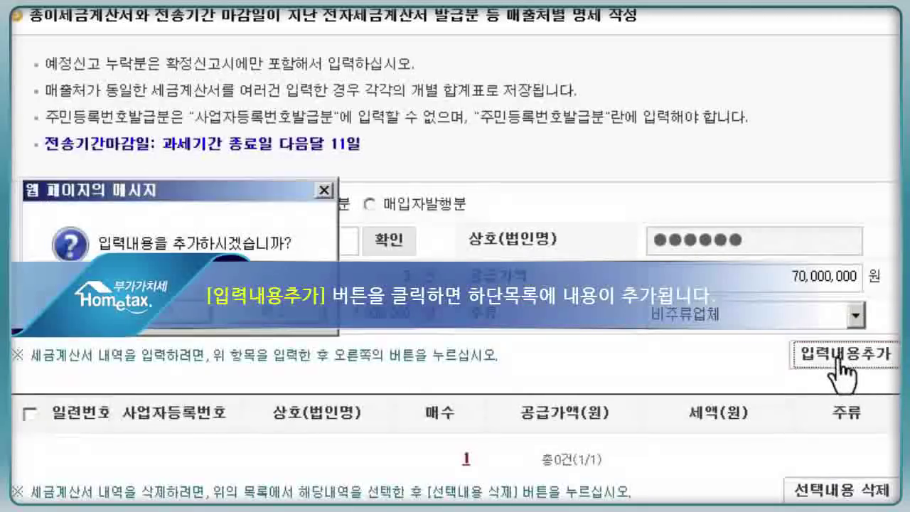
click(157, 323)
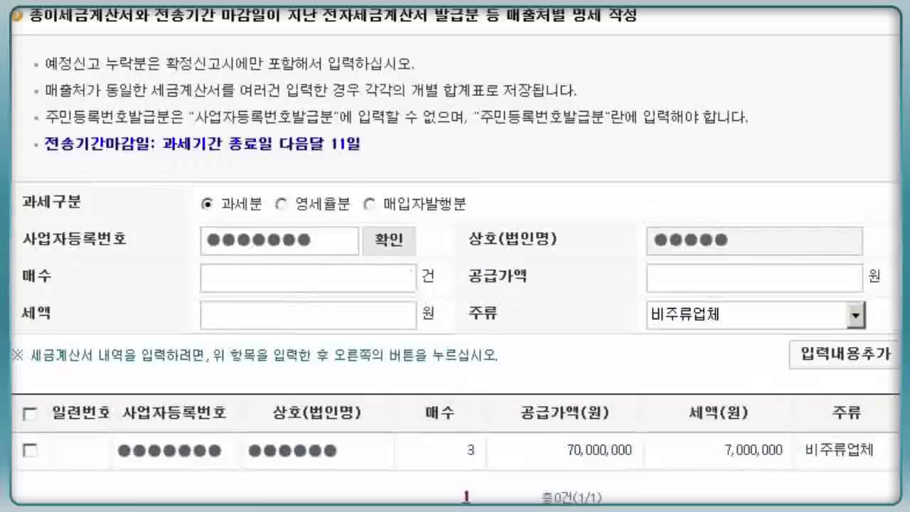
Add another buyer's entry with 1 invoice and a supply value of 30,000,000 won, and complete the sales tax-invoice statement.
text(1)
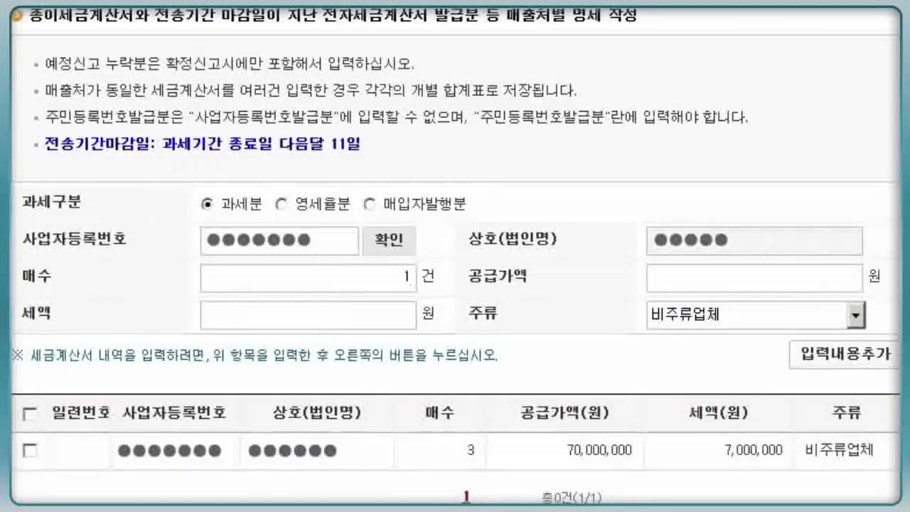
click(856, 277)
text(30000000)
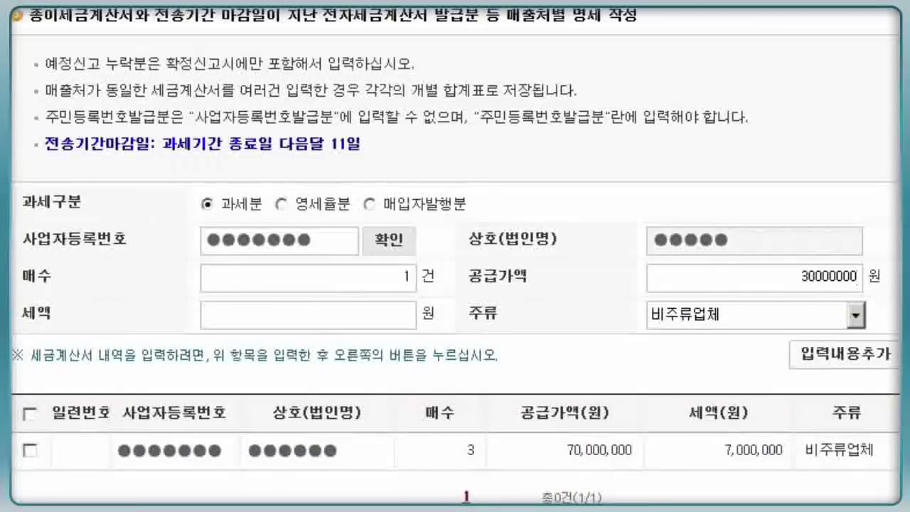
key(Tab)
click(845, 353)
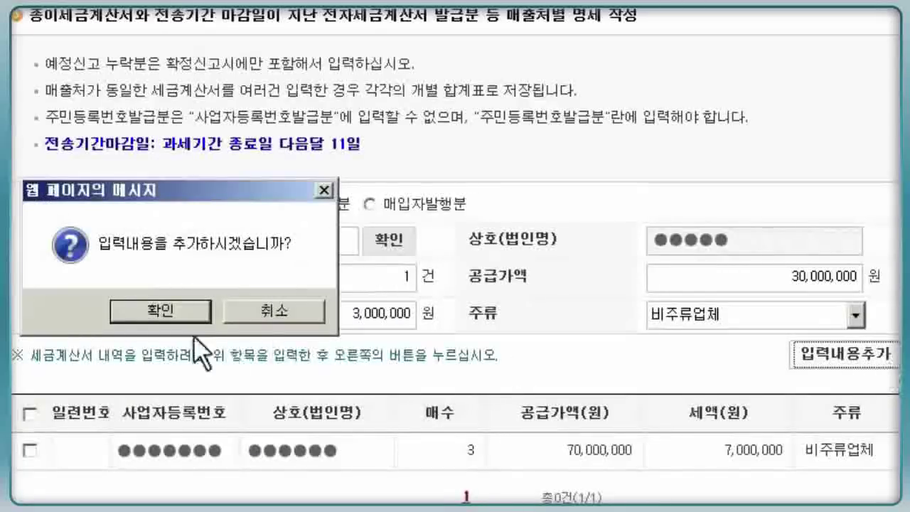
key(Return)
scroll(455, 285, down, 5)
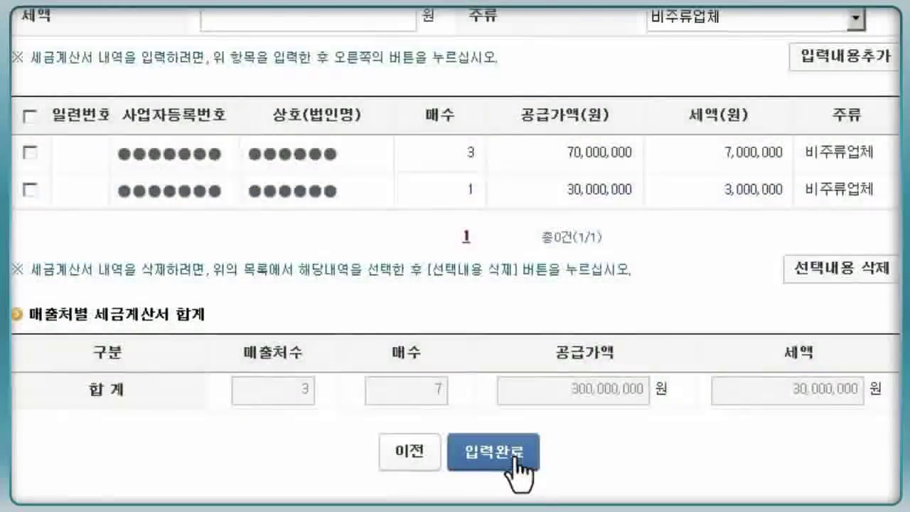
click(517, 462)
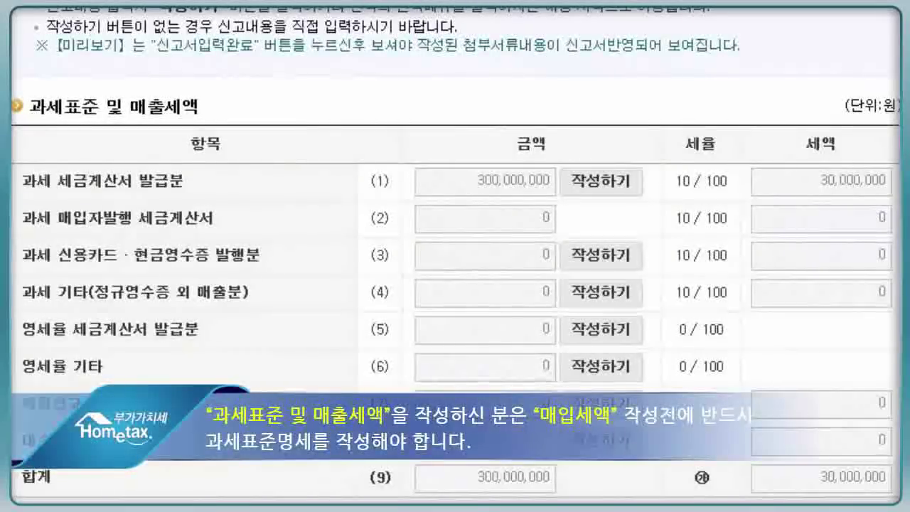
Enter 300,000,000 won for the first business type in the tax base breakdown (과세표준명세) and save it.
scroll(455, 256, down, 3)
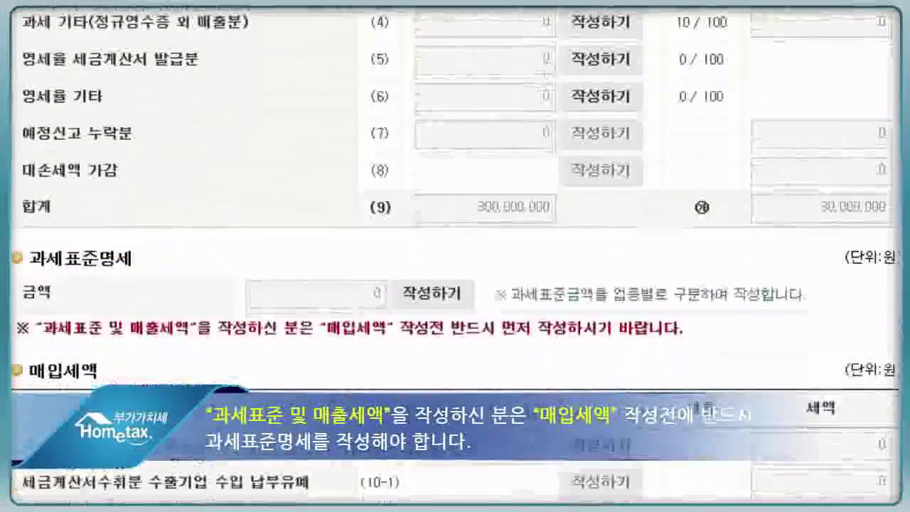
scroll(455, 256, down, 1)
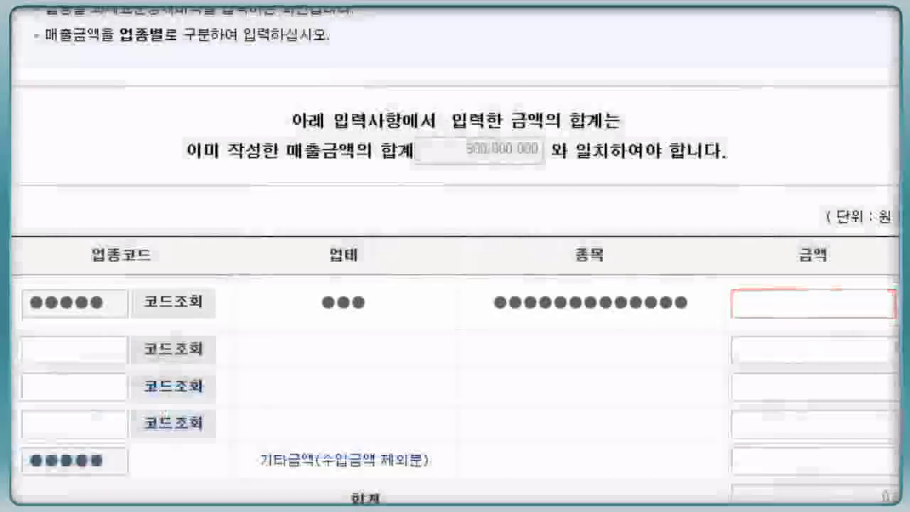
text(300000000)
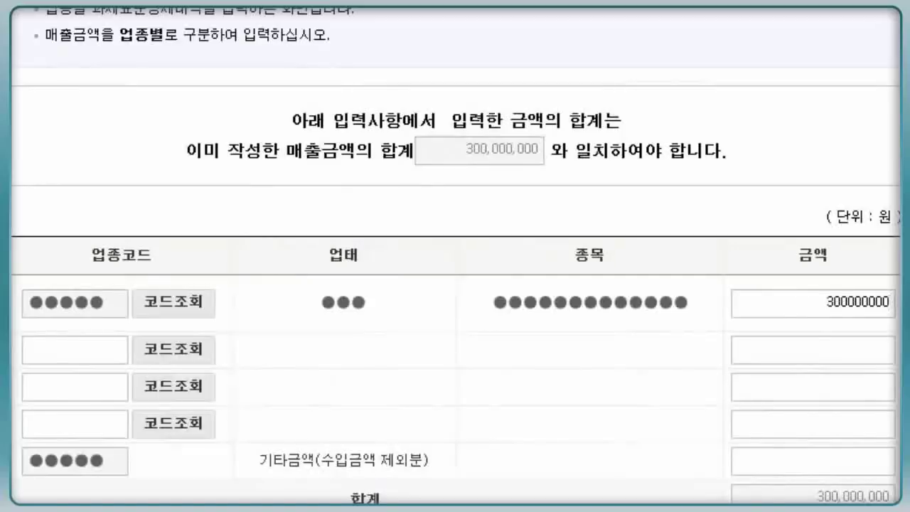
scroll(455, 285, down, 3)
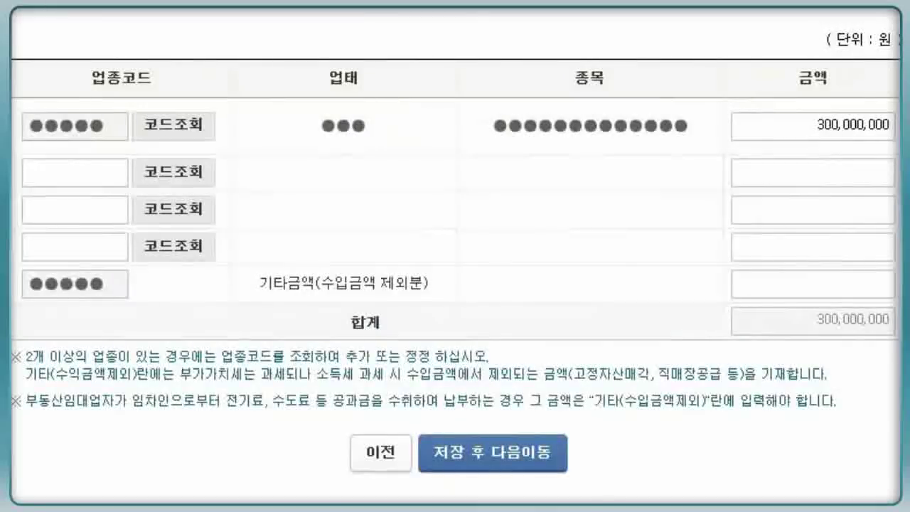
click(542, 467)
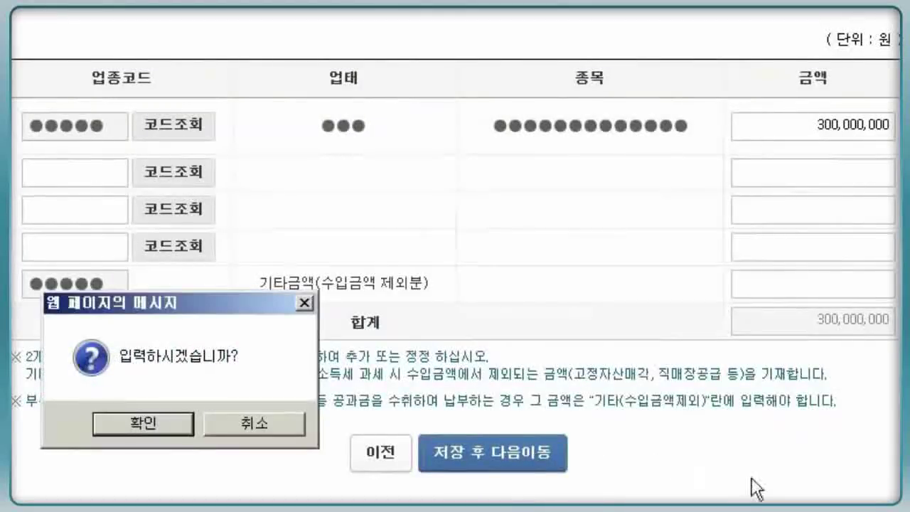
click(179, 425)
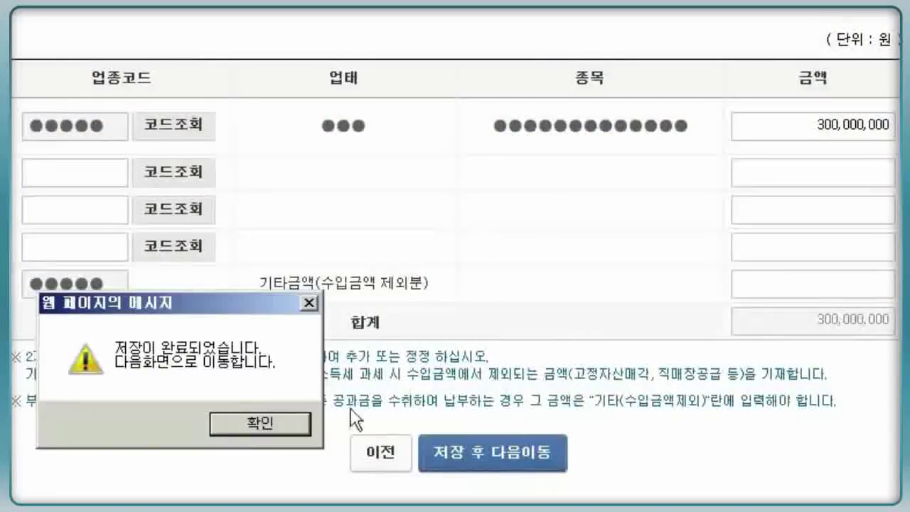
click(292, 424)
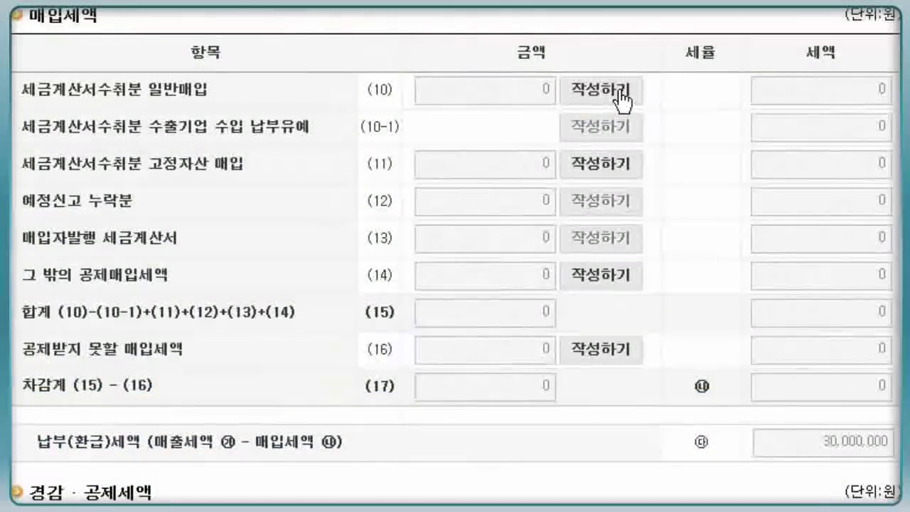
Open the statement for general purchases (세금계산서수취분 일반매입) and enter 2 suppliers, 30 electronic invoices and 200,000,000 won taxable supply value.
click(621, 92)
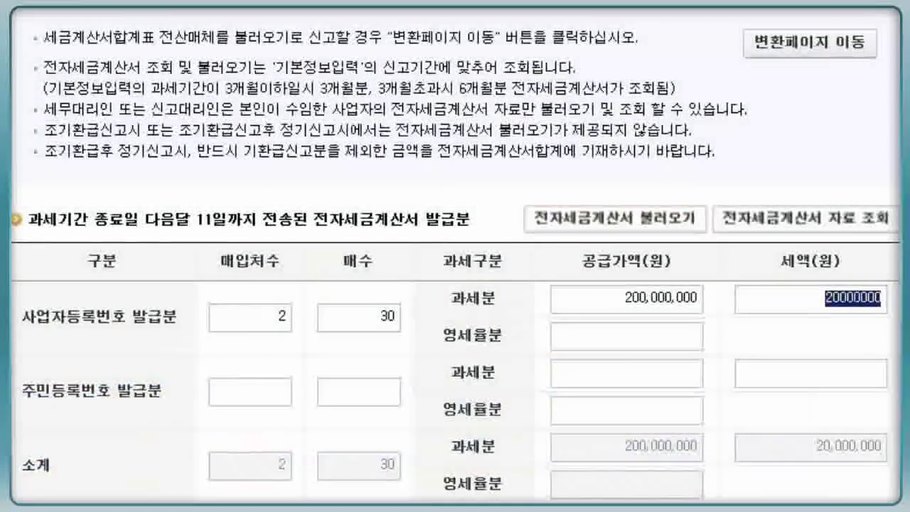
scroll(455, 256, down, 3)
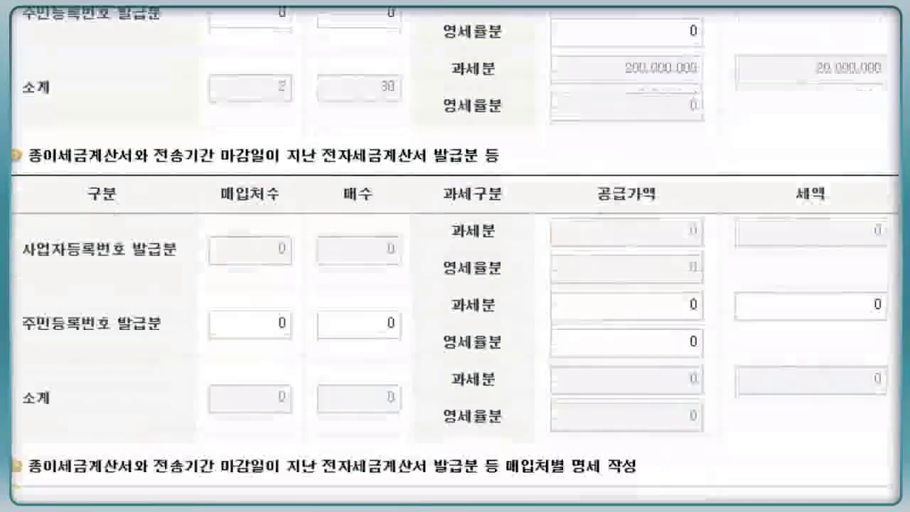
Add a taxable paper-invoice purchase with the supplier's business registration number, 1 invoice and a supply value of 10,000,000 won.
scroll(455, 256, down, 10)
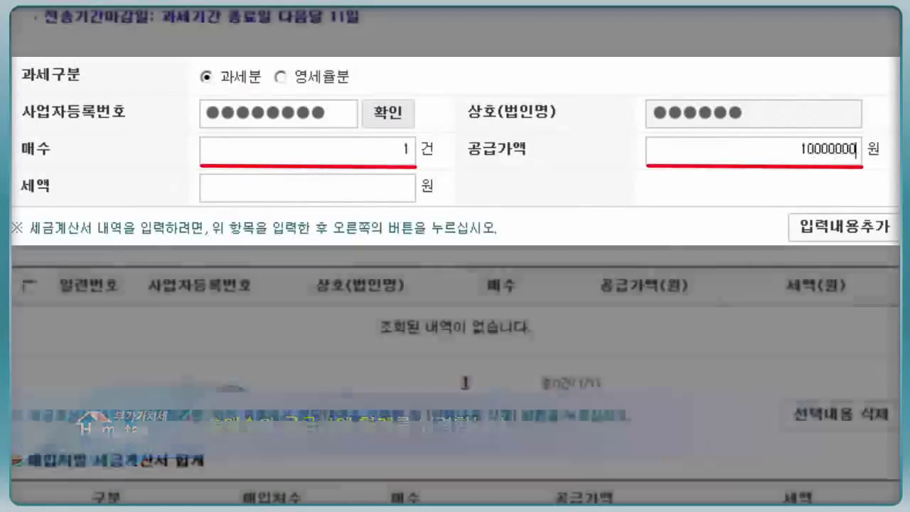
key(Tab)
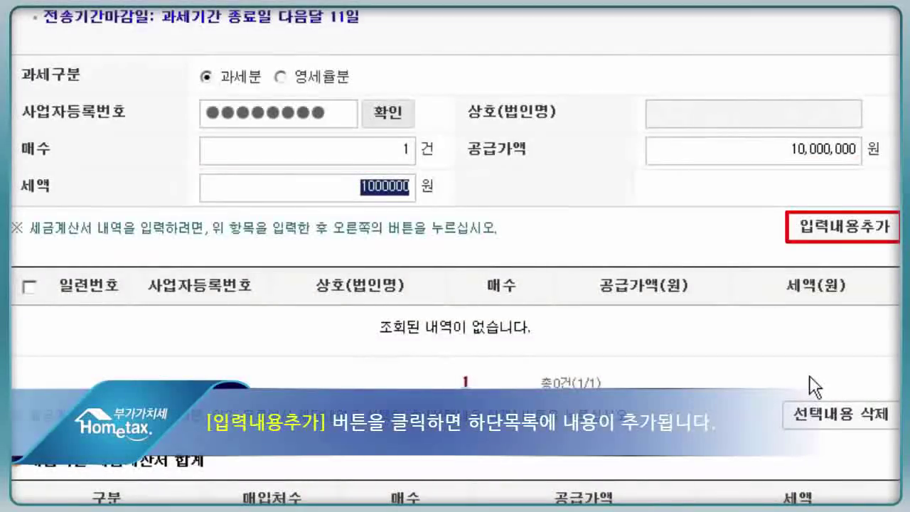
click(810, 234)
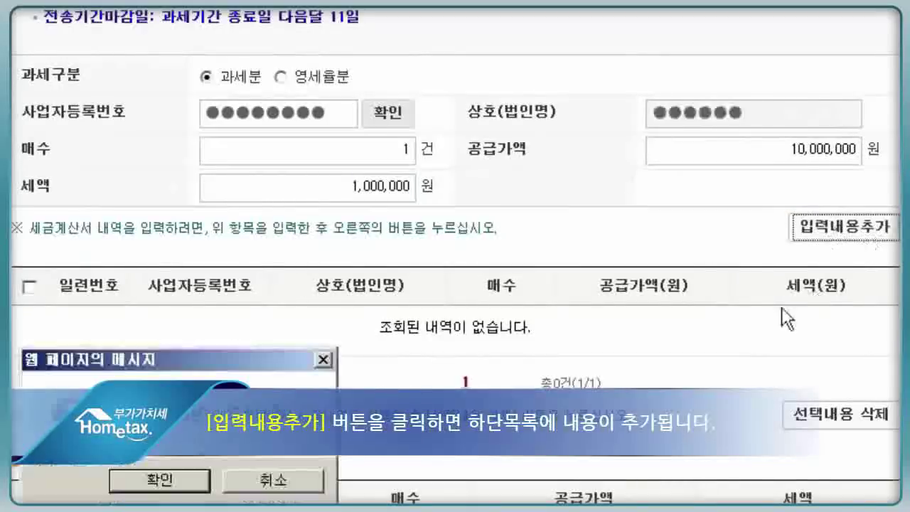
click(197, 482)
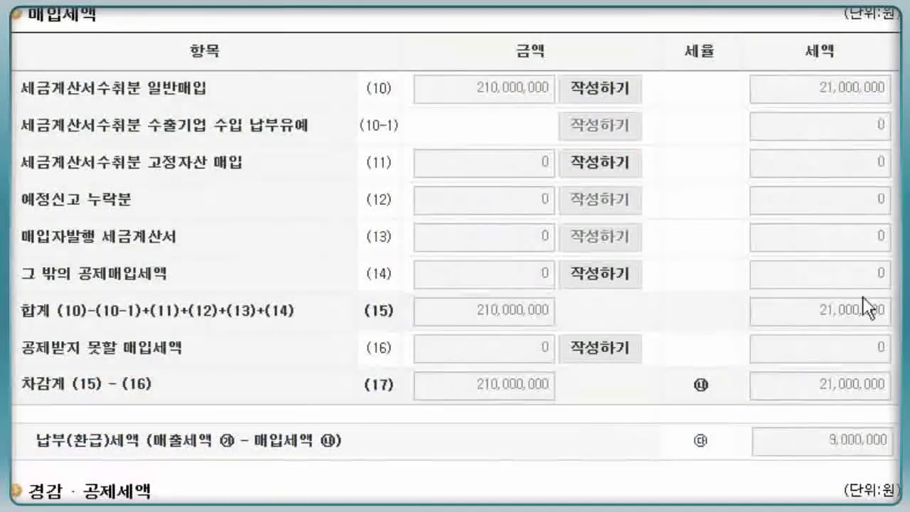
Open the fixed asset purchase statement (고정자산 매입) and enter 1 item with a 10,000,000 won supply value for 그 밖의 감가상각자산.
click(616, 170)
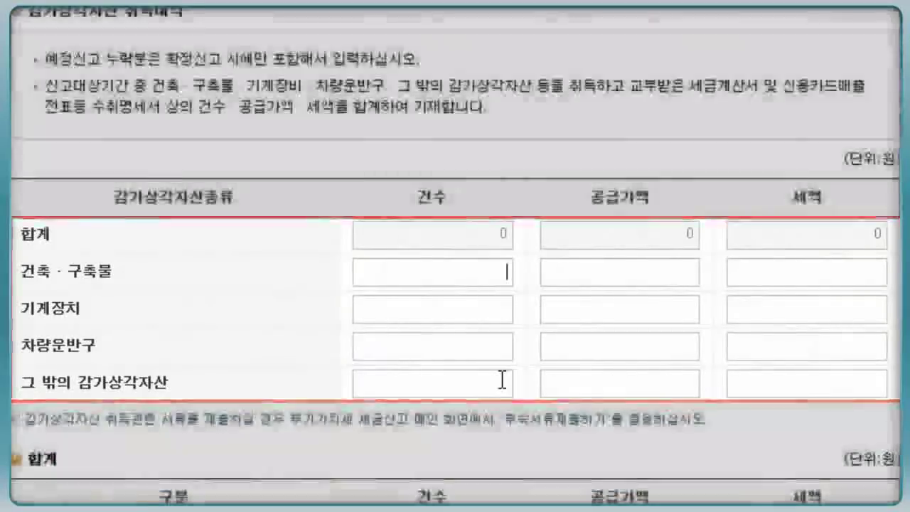
click(502, 380)
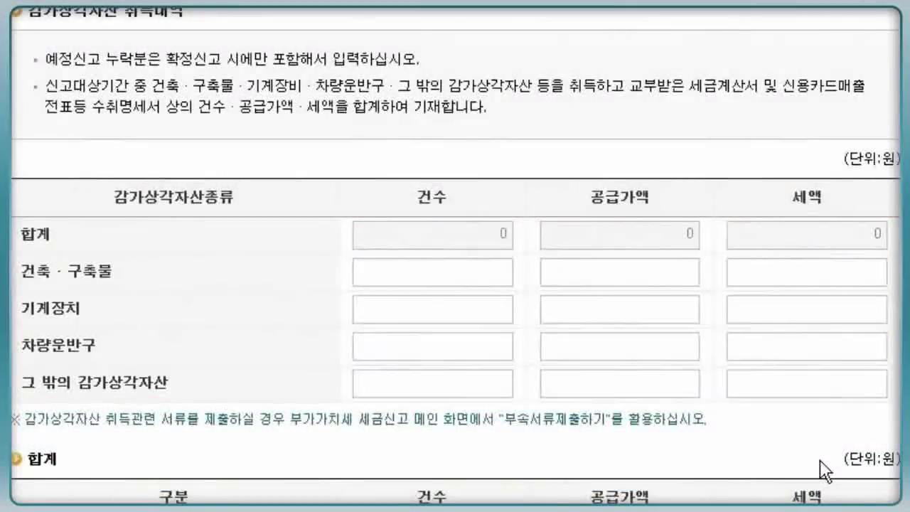
text(1)
key(Tab)
text(10000000)
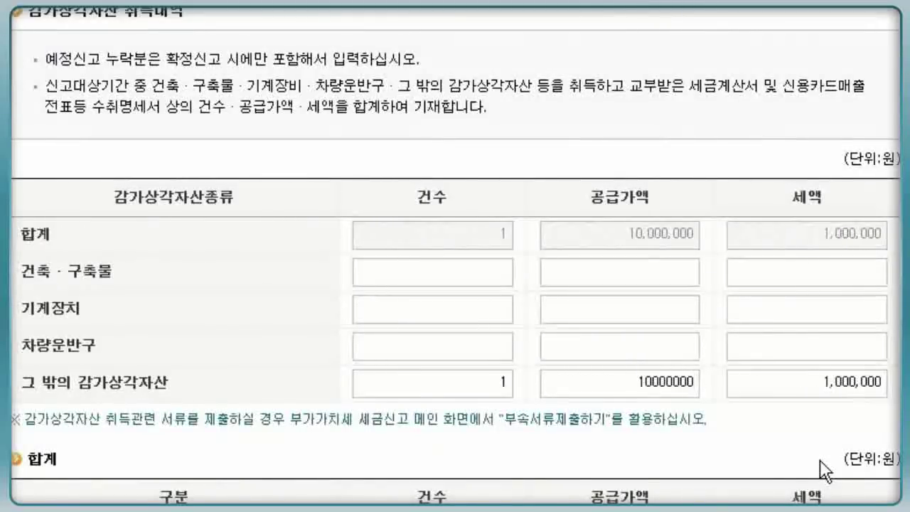
key(Tab)
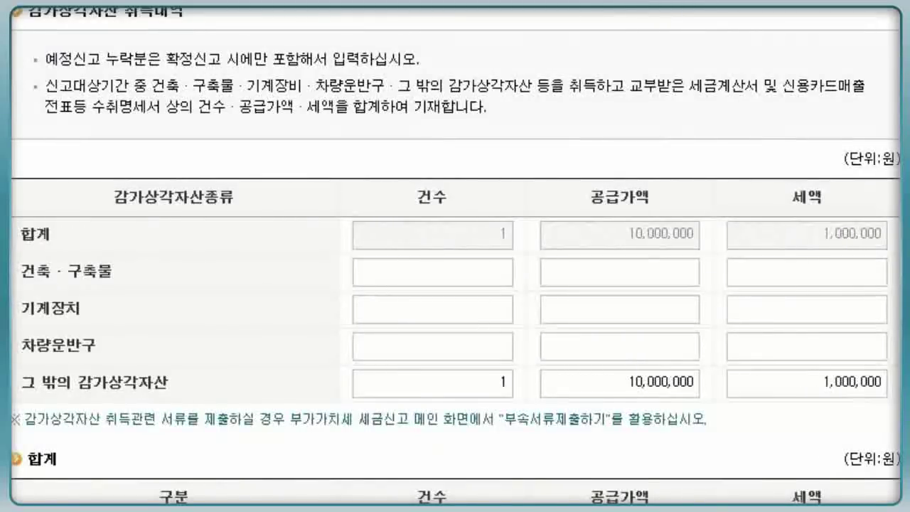
Enter 1 item and a supply value of 10,000,000 won for 세금계산서 수취분 in the totals, and complete the fixed asset statement.
scroll(455, 284, down, 3)
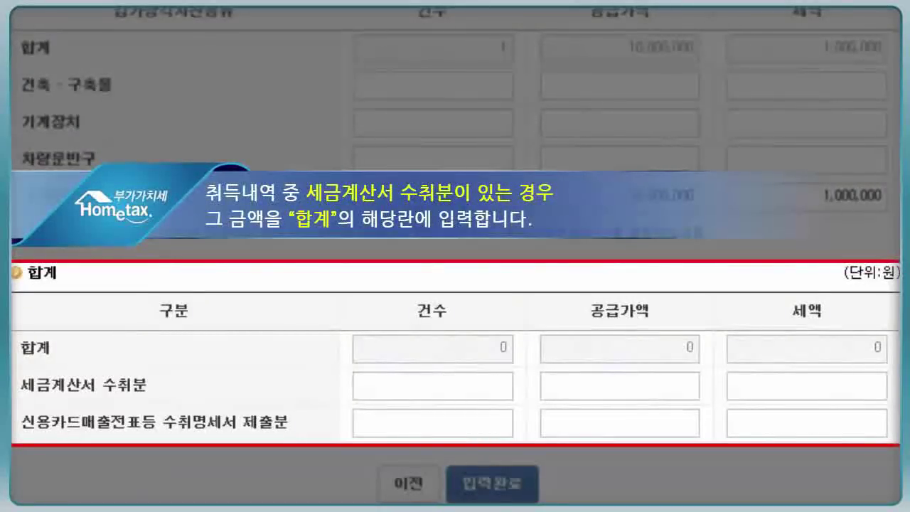
click(478, 397)
text(1)
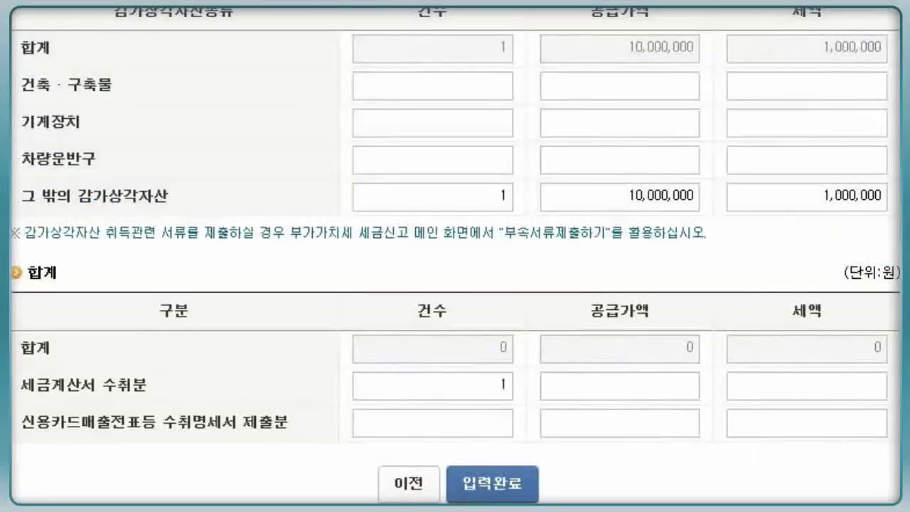
key(Tab)
text(10000000)
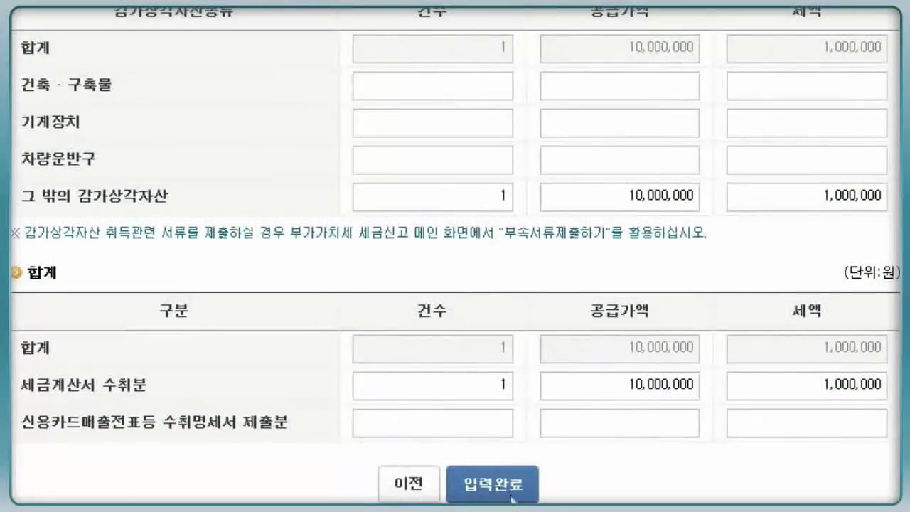
click(512, 493)
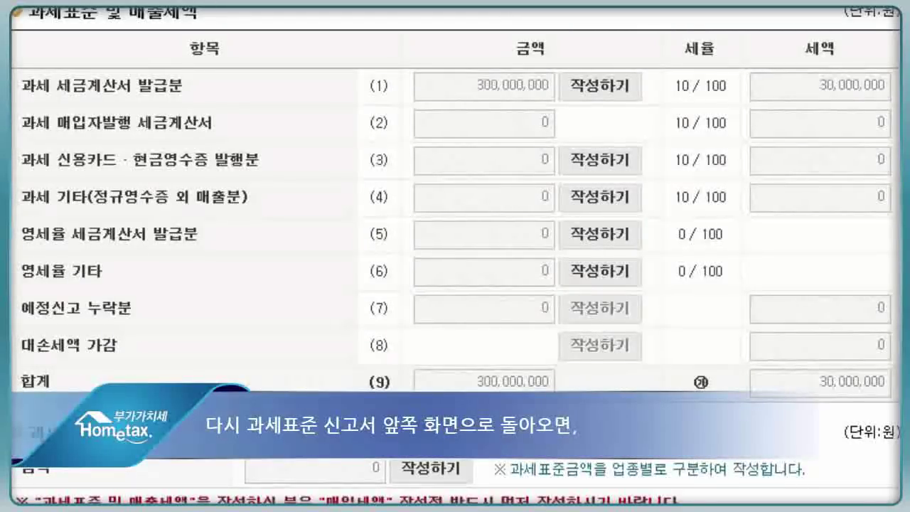
Open the 그 밖의 공제매입세액 details and start the 신용카드매출전표등 수령명세서 제출분 일반매입 statement.
scroll(455, 256, down, 10)
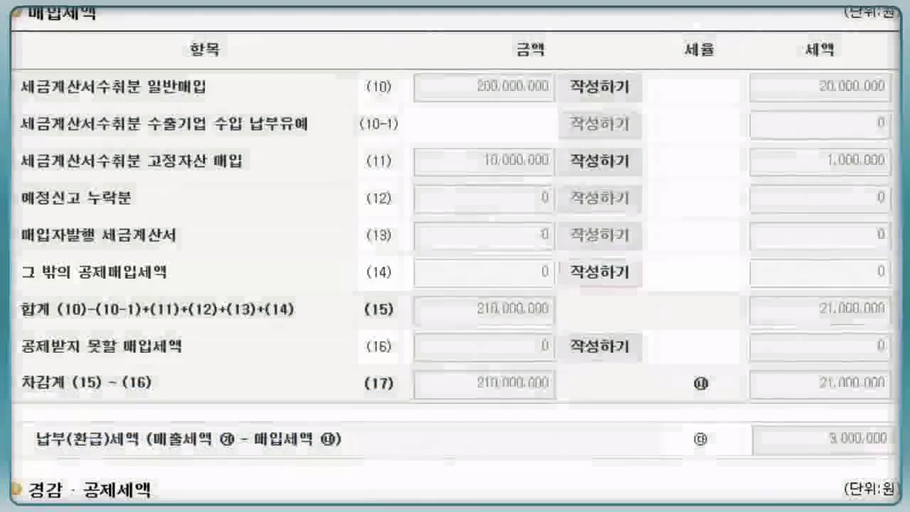
click(612, 281)
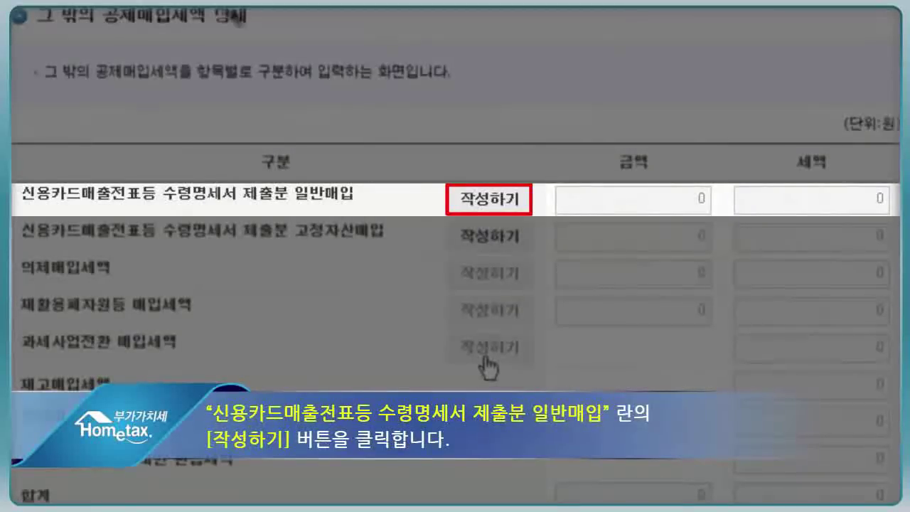
click(496, 202)
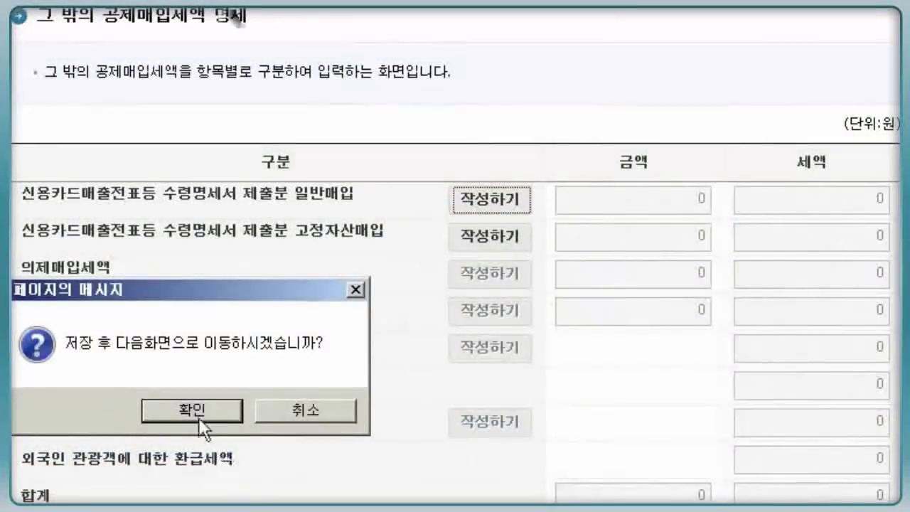
click(226, 413)
key(Return)
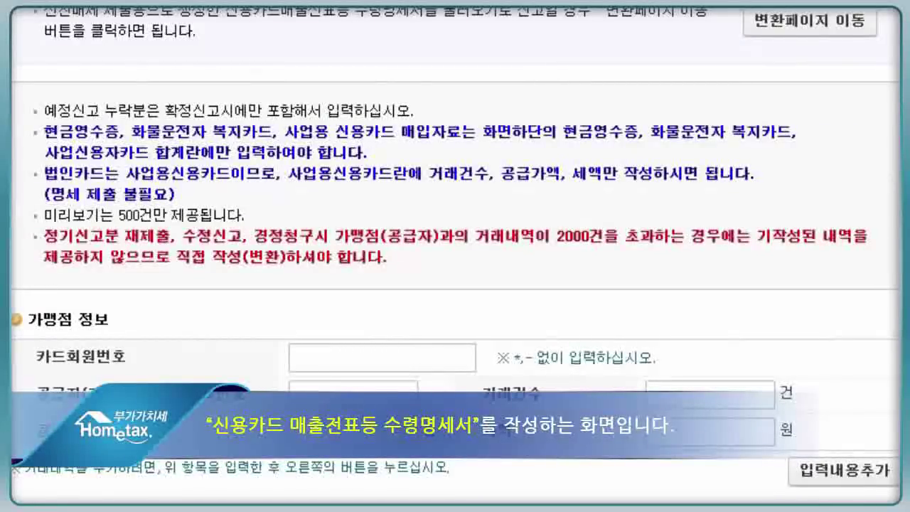
Enter 6 transactions and a supply value of 1,500,000 won for 현금영수증 in the totals, and complete the card receipt statement.
scroll(455, 256, down, 6)
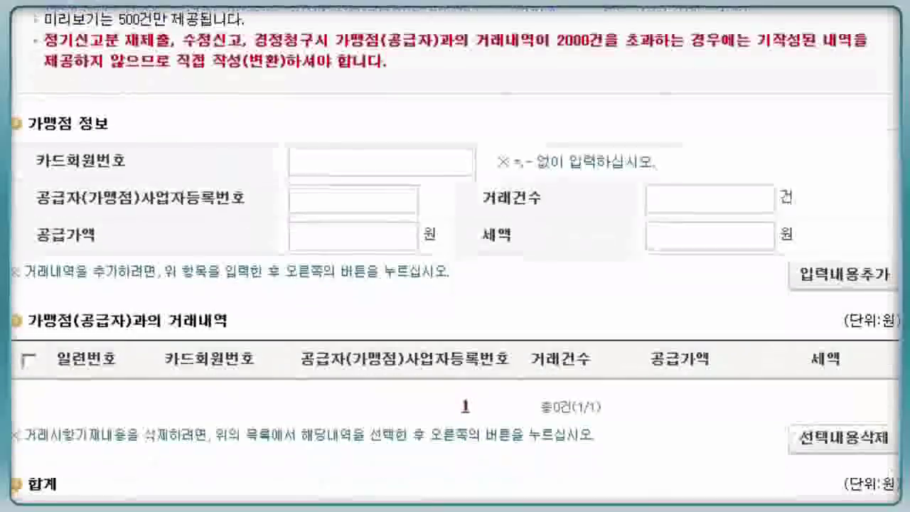
scroll(772, 159, down, 3)
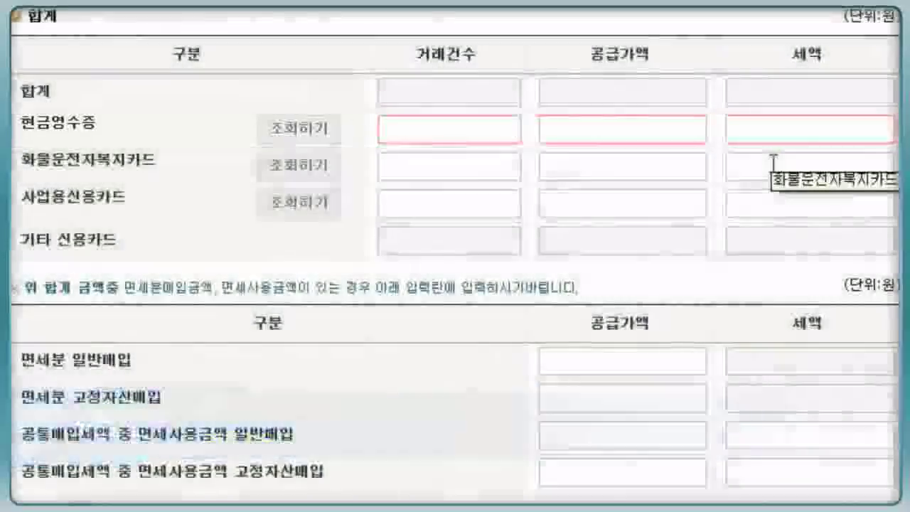
text(6)
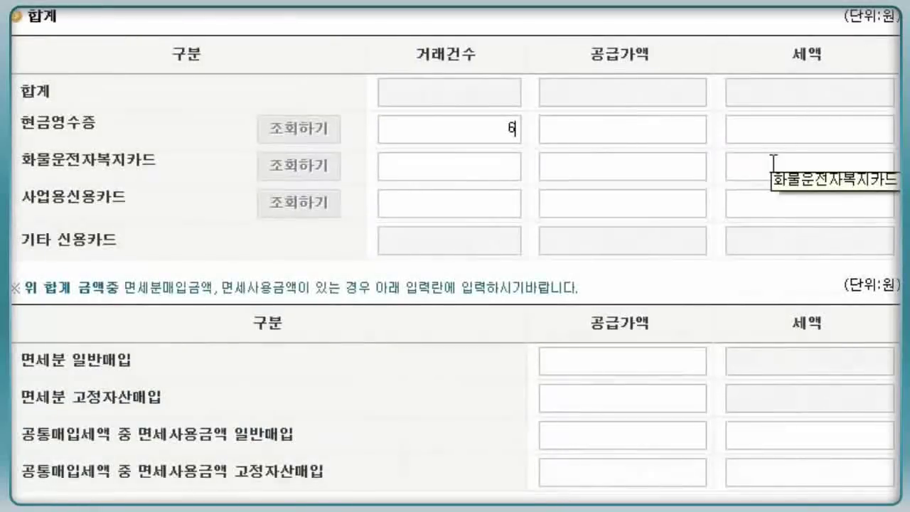
key(Tab)
text(1500000)
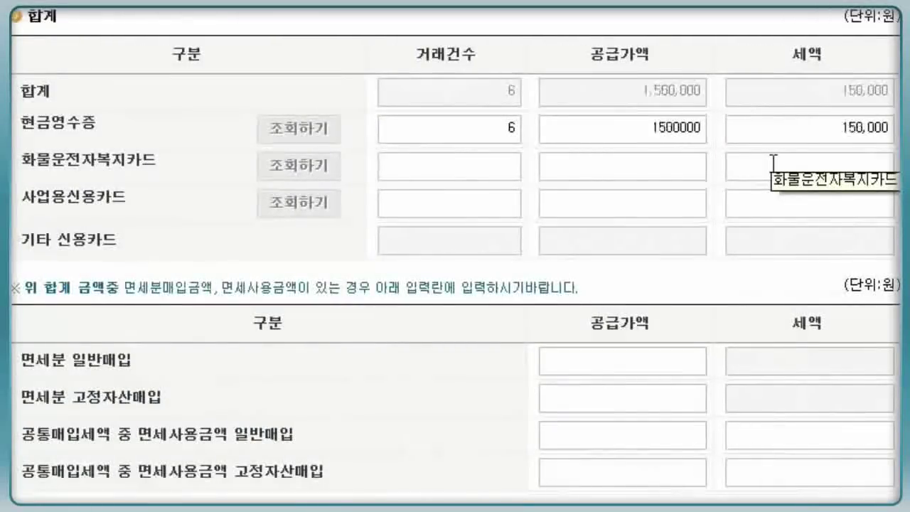
scroll(765, 164, down, 1)
scroll(762, 165, down, 2)
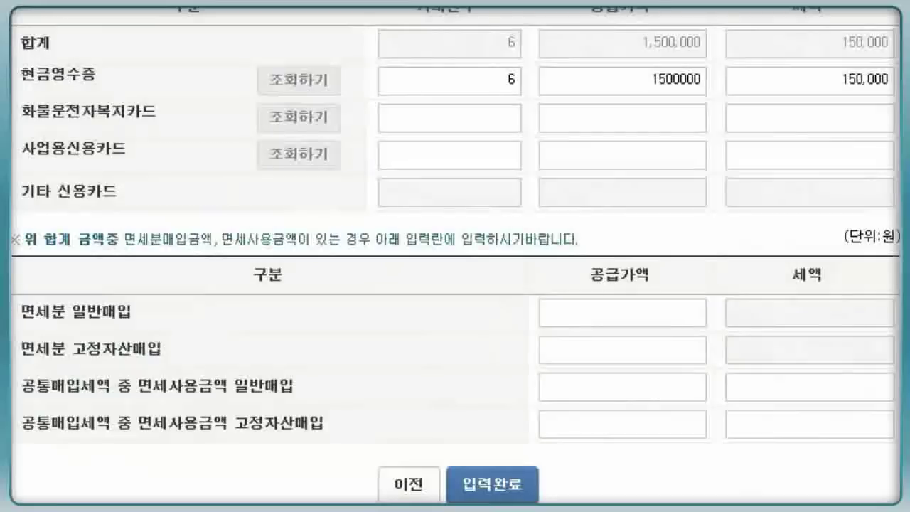
click(535, 492)
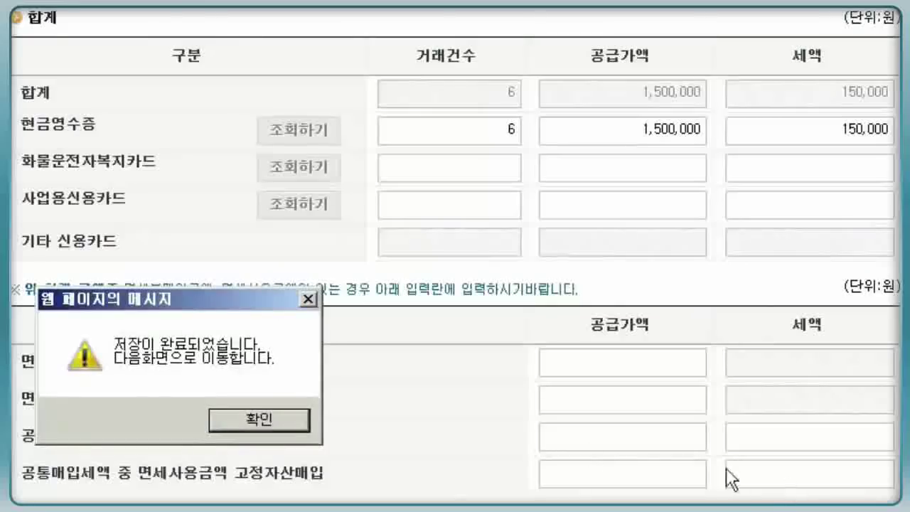
click(285, 421)
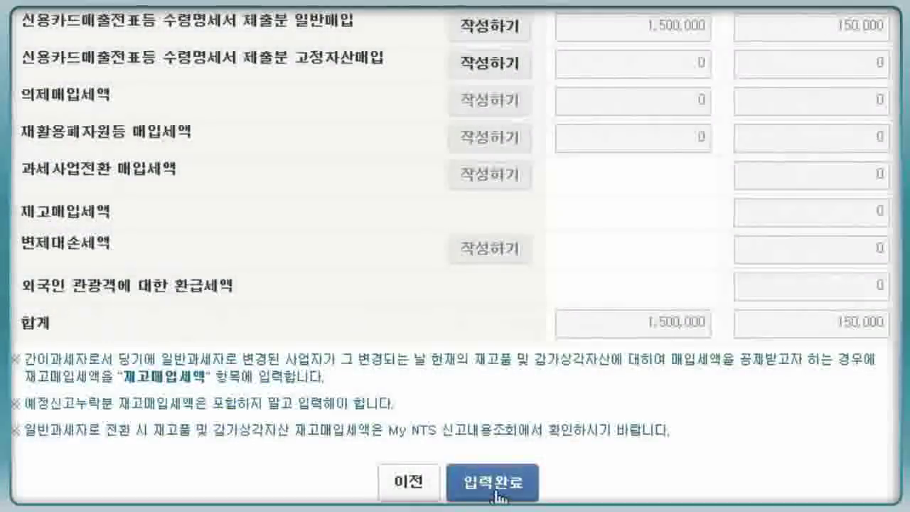
Complete and save the 그 밖의 공제매입세액 details, returning to the main return form.
click(495, 491)
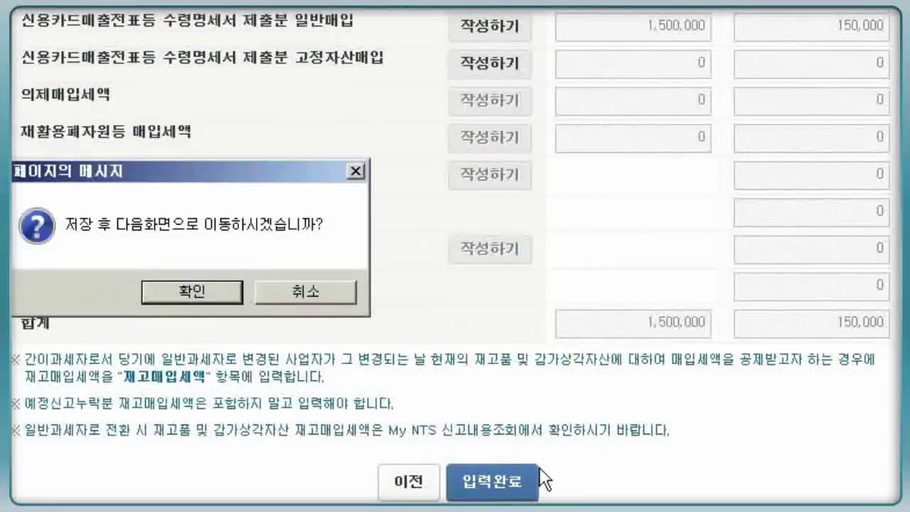
click(192, 289)
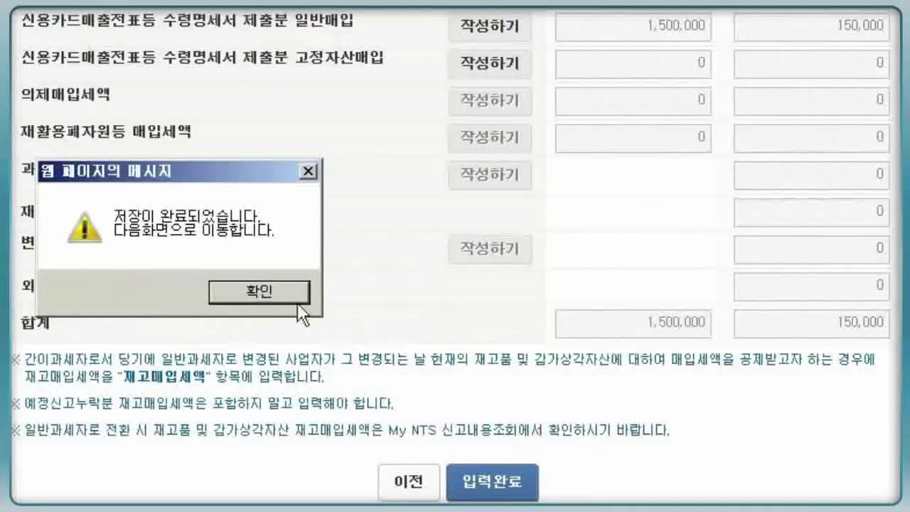
key(Return)
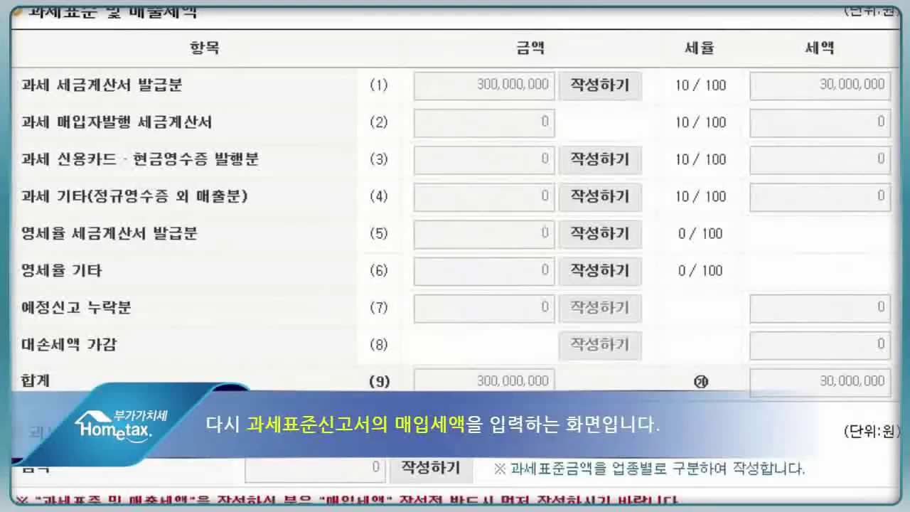
Open the non-deductible input tax statement (공제받지 못할 매입세액 명세서) from item 16 of the purchase tax section.
scroll(455, 256, down, 10)
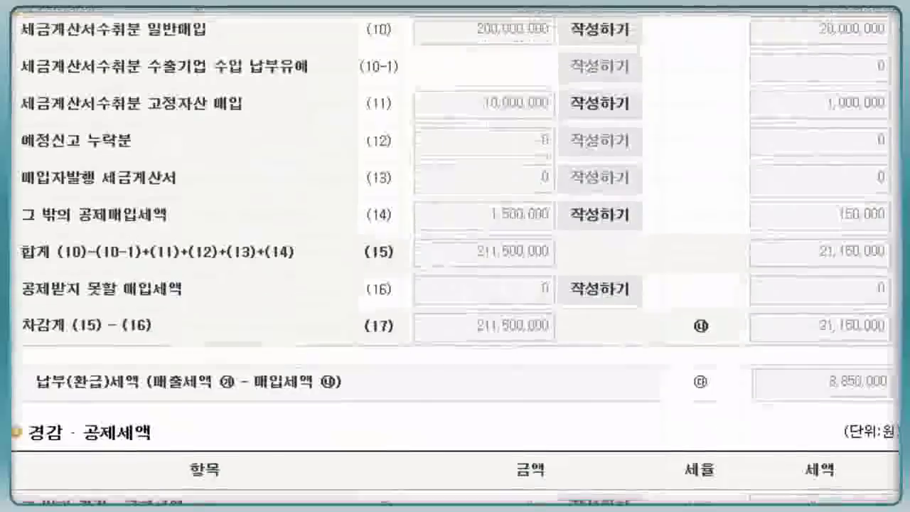
scroll(829, 155, down, 1)
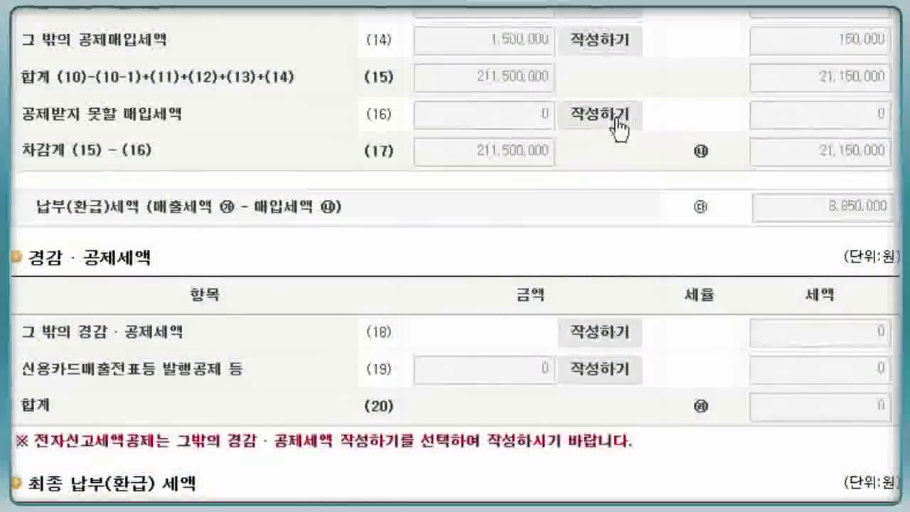
click(606, 117)
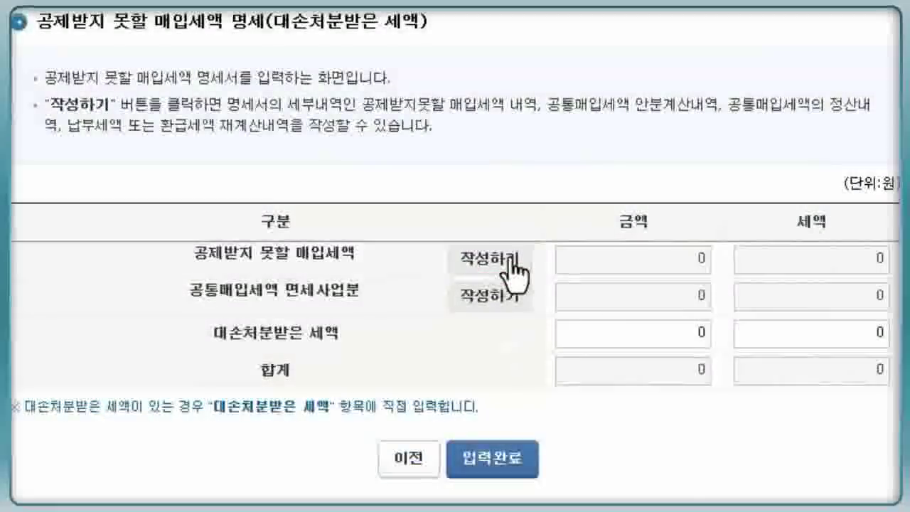
click(512, 261)
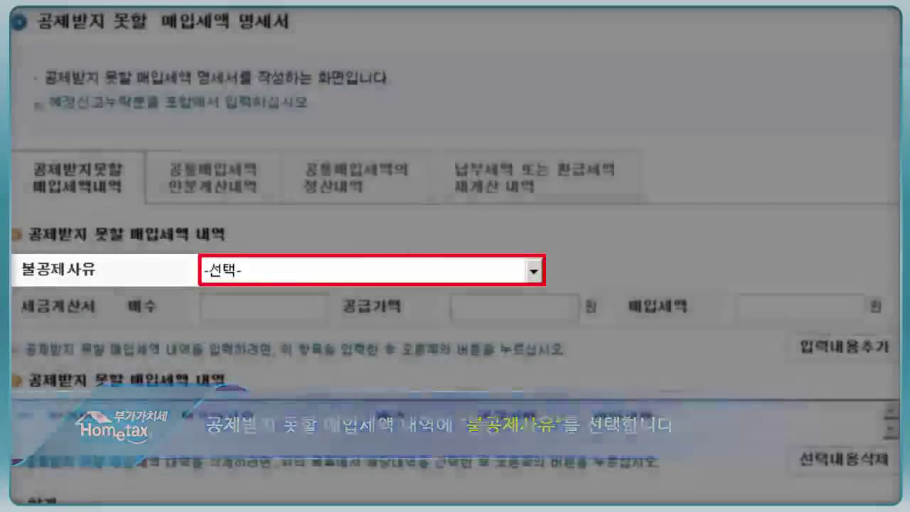
Add a non-deductible entry with reason 사업과 직접 관련없는 지출, 1 tax invoice and a supply value of 20,000,000 won.
click(499, 271)
click(490, 324)
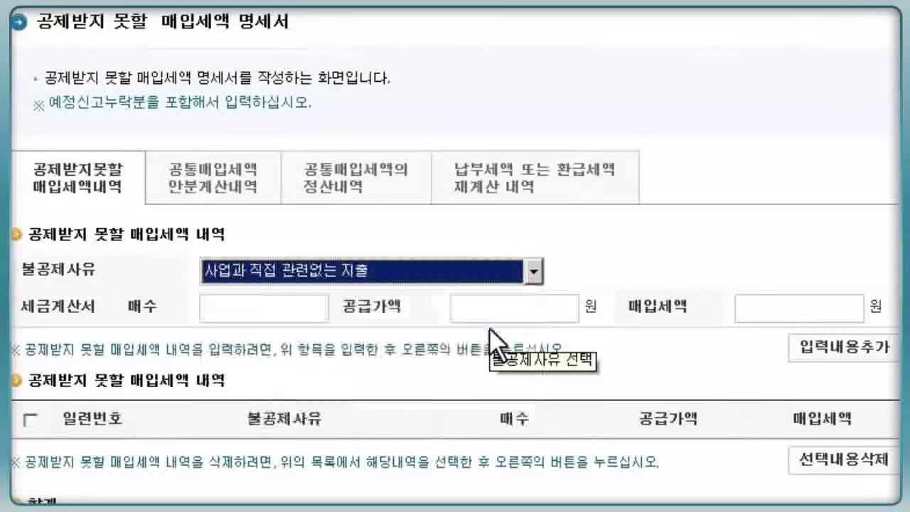
click(258, 314)
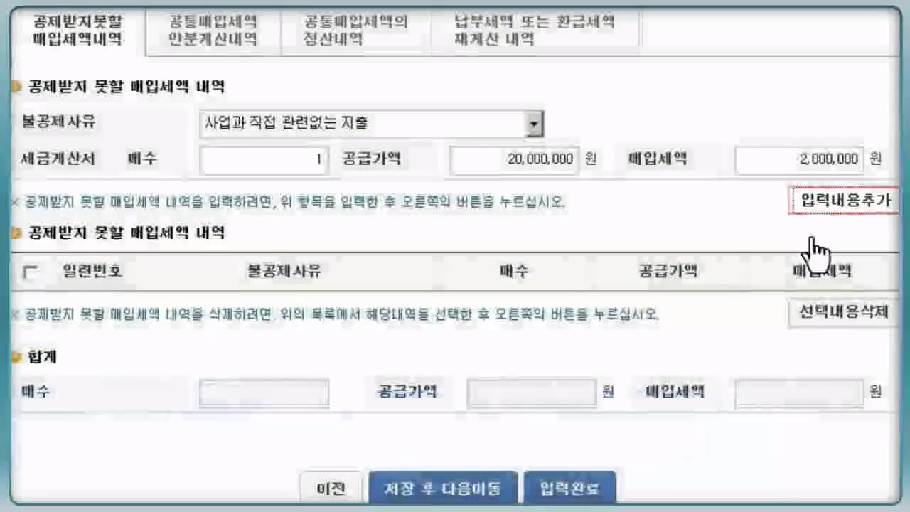
click(814, 210)
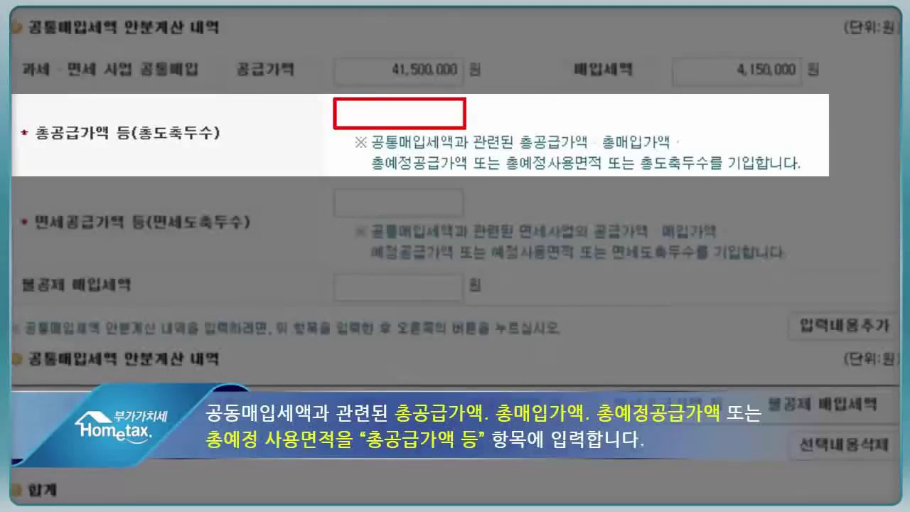
Add a 공통매입세액 안분계산 entry with total supply value 400,000,000 and tax-exempt supply value 100,000,000.
click(456, 113)
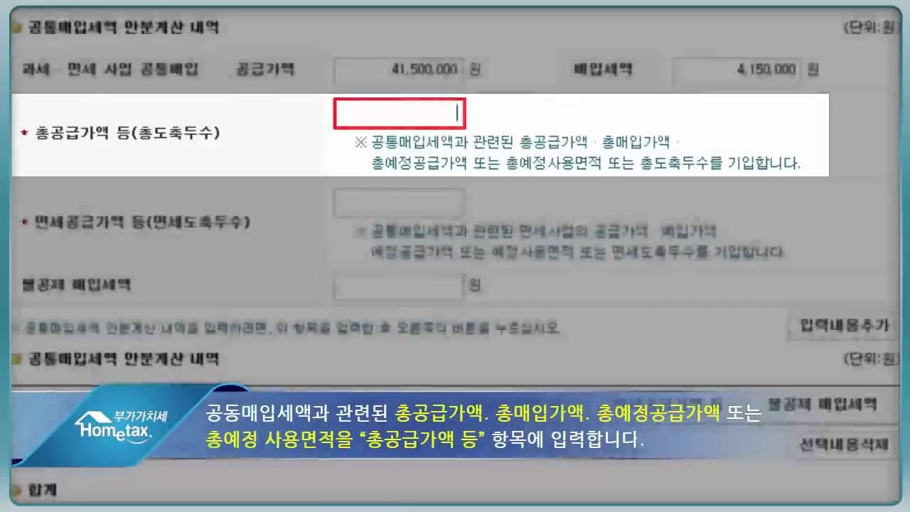
text(400,000,000)
click(457, 203)
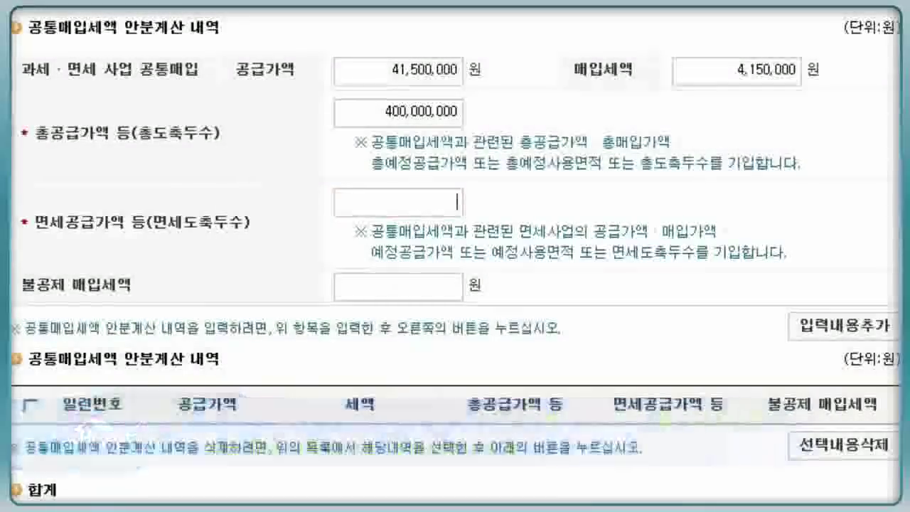
text(100000000)
scroll(455, 256, down, 2)
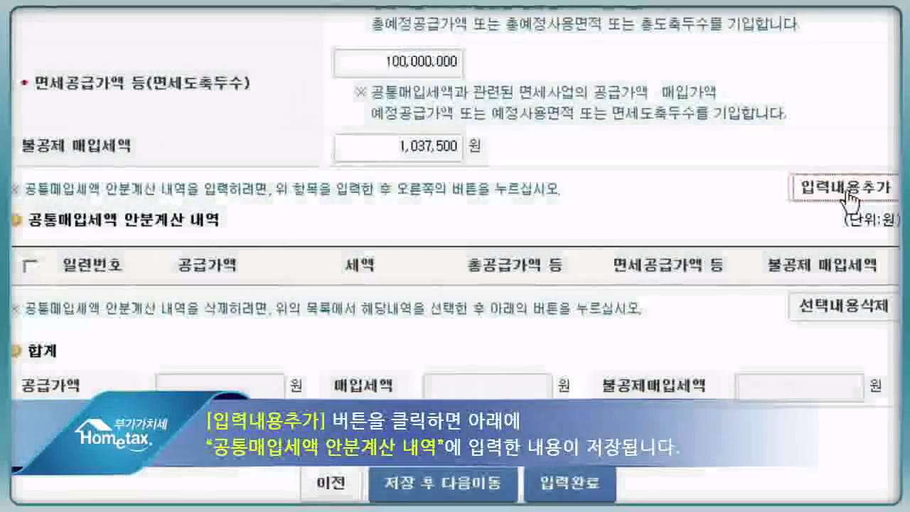
click(846, 190)
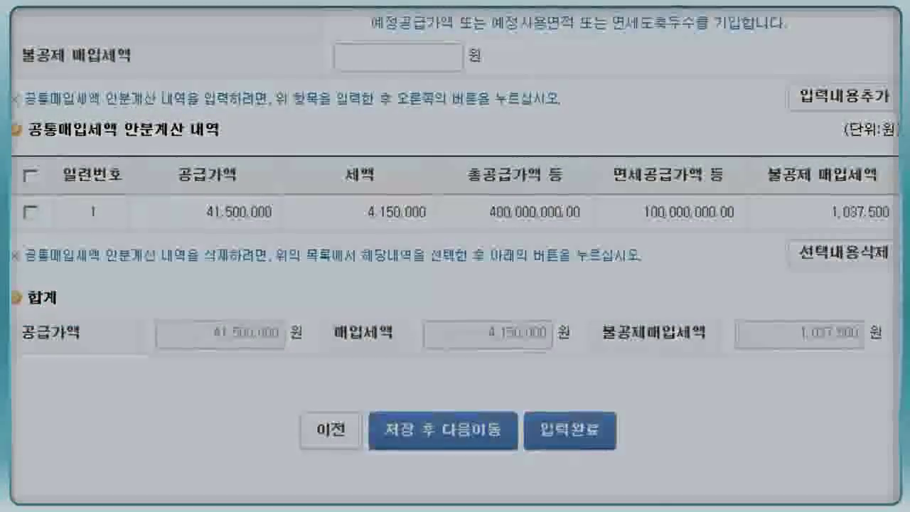
Save the common input tax apportionment and complete the non-deductible input tax details.
click(437, 430)
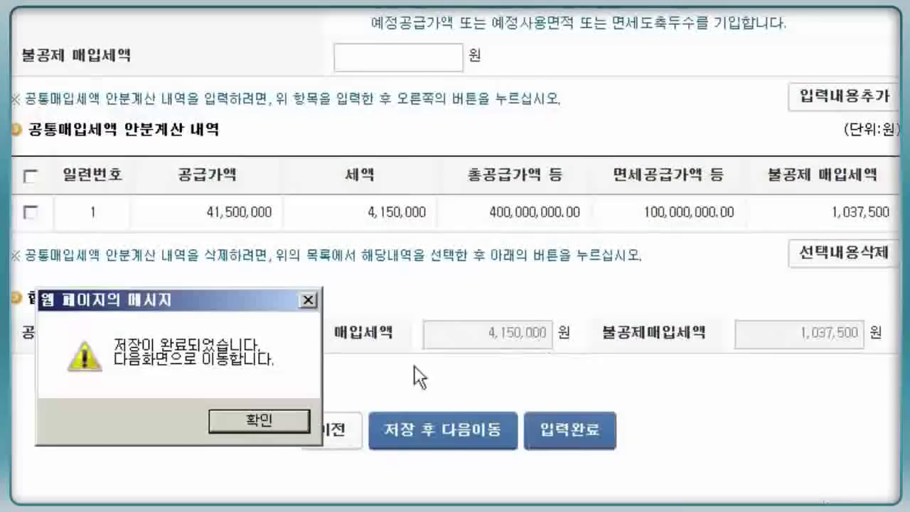
click(289, 419)
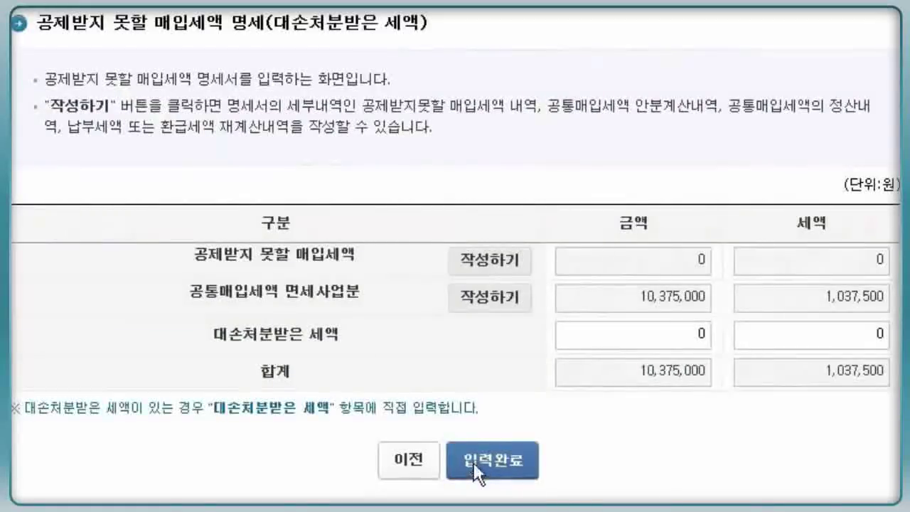
click(475, 464)
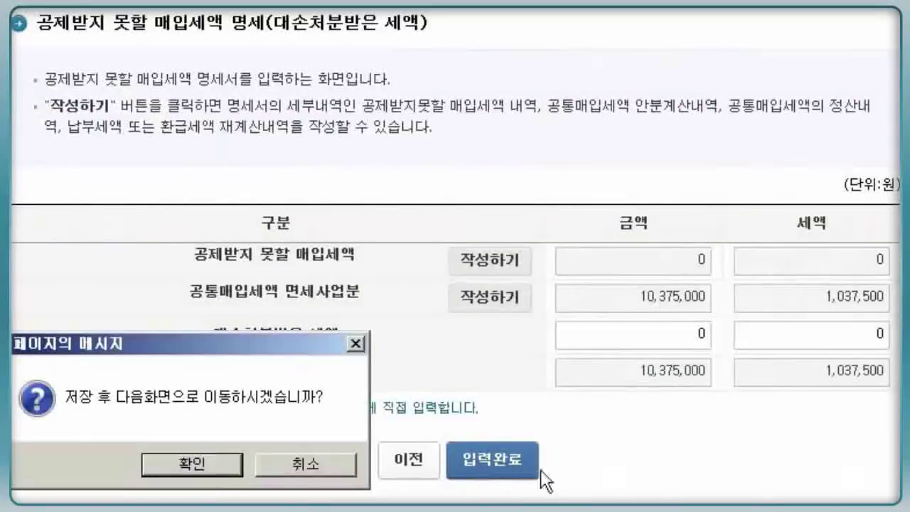
click(210, 468)
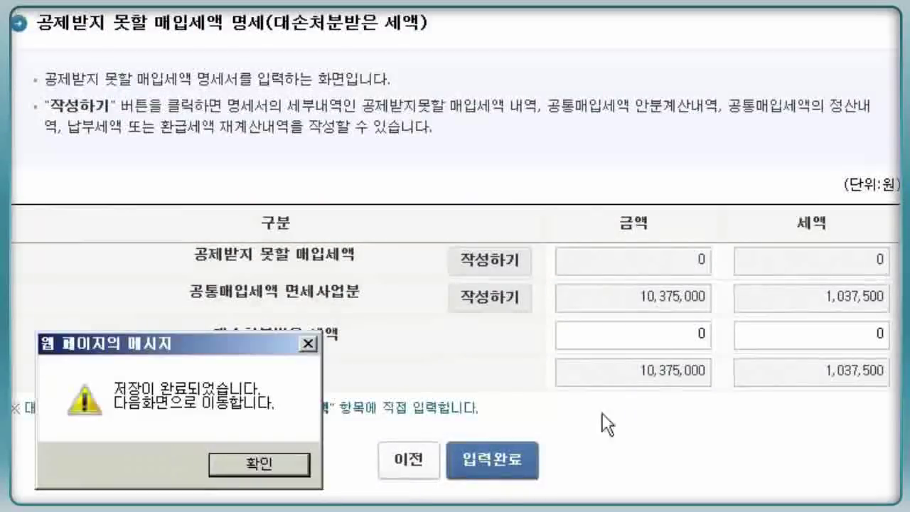
click(308, 462)
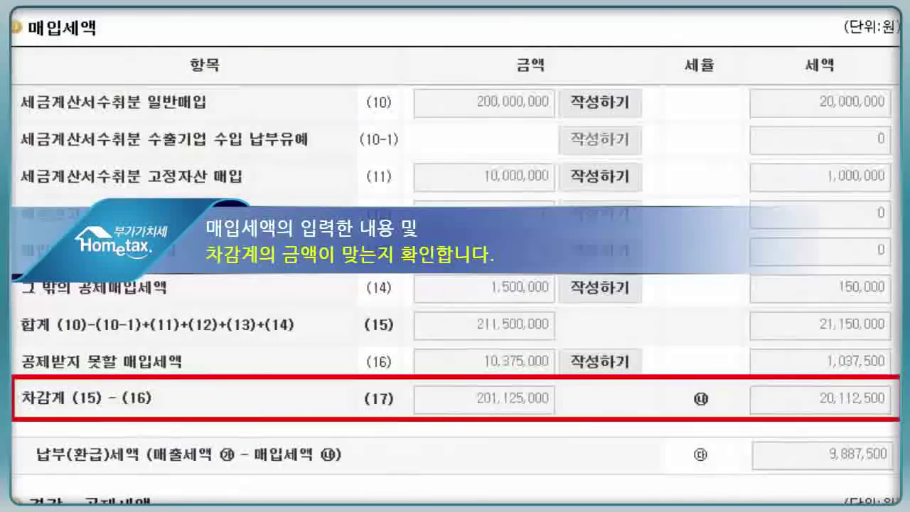
Complete and save the 그 밖의 경감·공제세액 details without entering any amounts.
scroll(455, 256, down, 7)
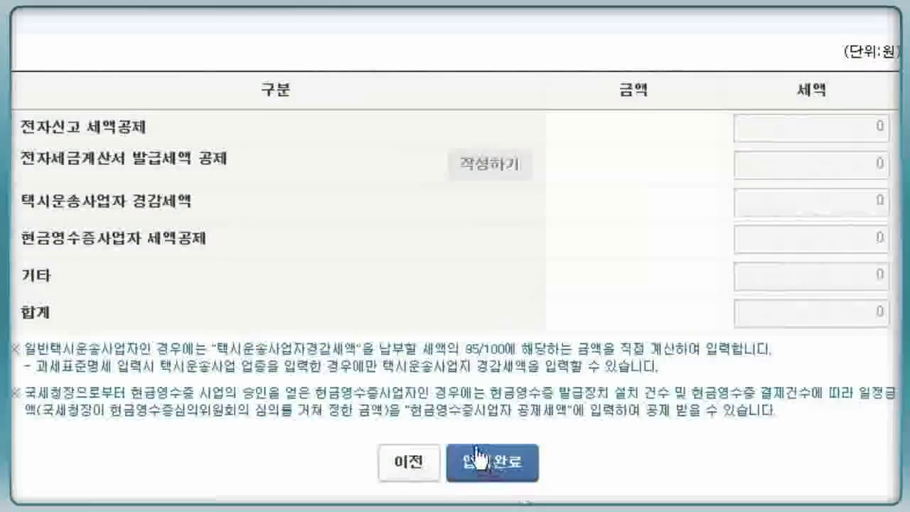
click(463, 464)
click(272, 454)
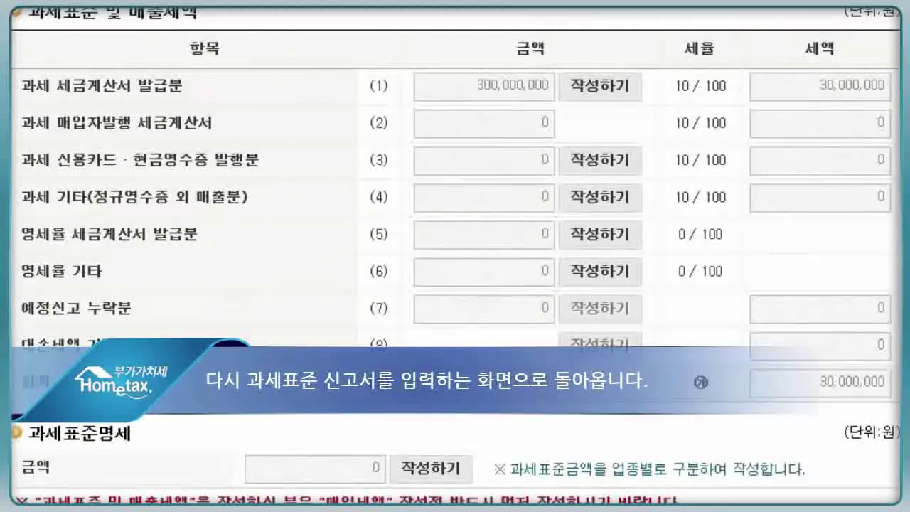
Complete the VAT return form entry, save the return and proceed to the 신고내용 요약 page.
scroll(455, 256, down, 6)
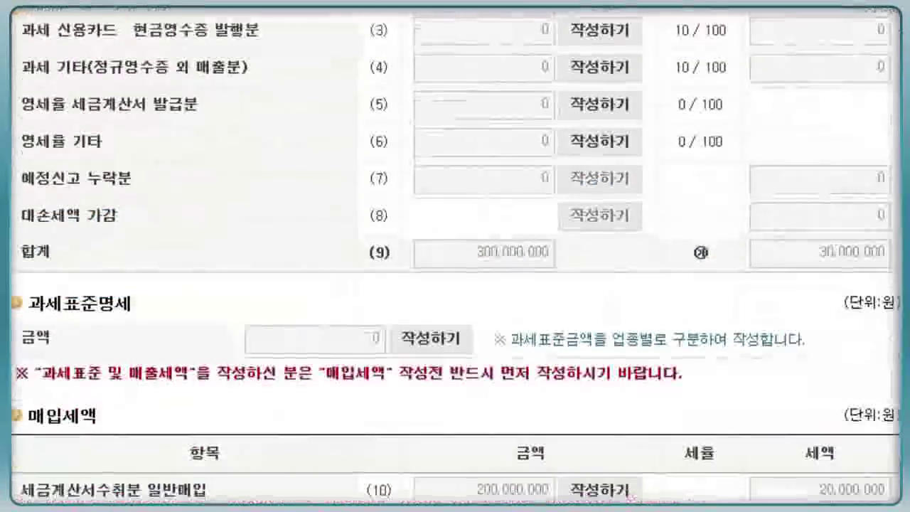
scroll(868, 315, down, 8)
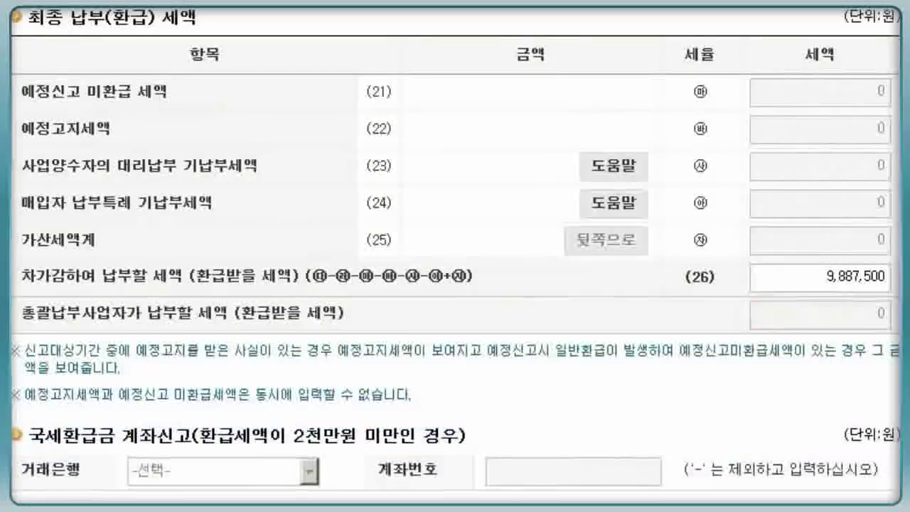
scroll(512, 285, down, 5)
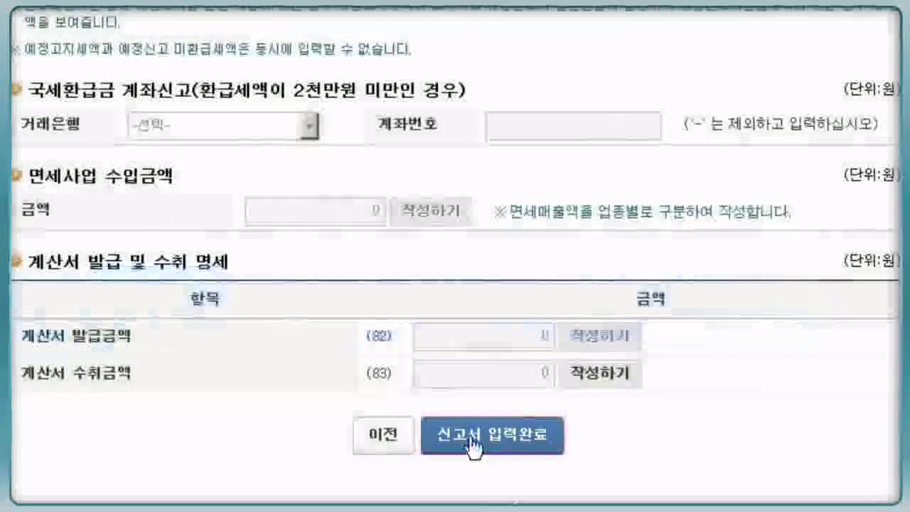
click(472, 439)
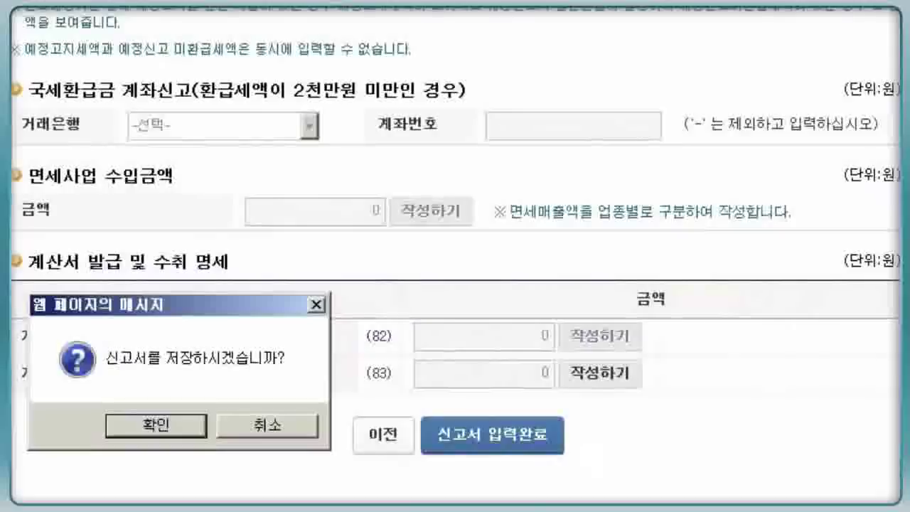
click(111, 428)
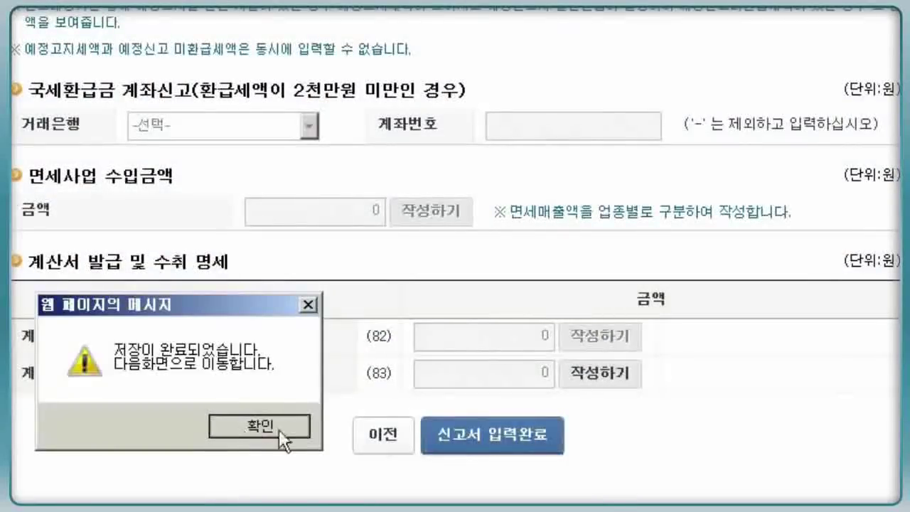
click(278, 430)
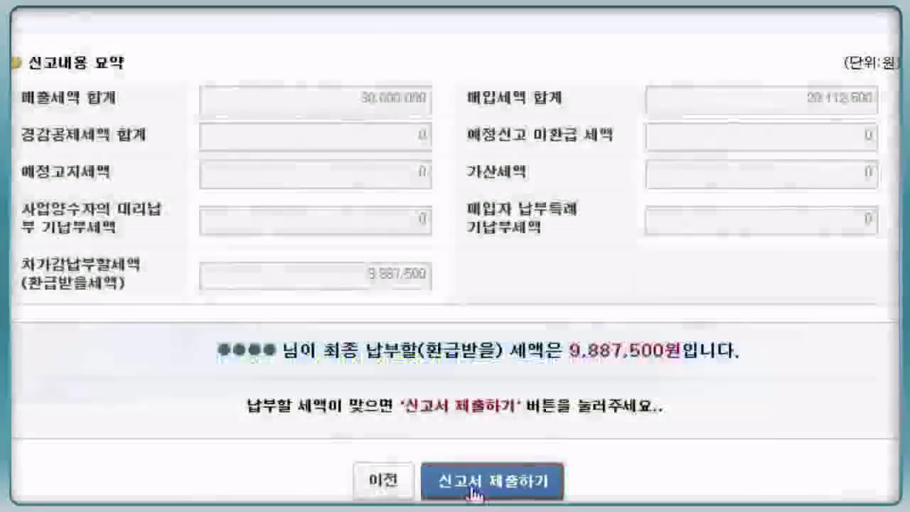
Submit the completed VAT return and open its 부가가치세 신고서 접수증.
click(473, 483)
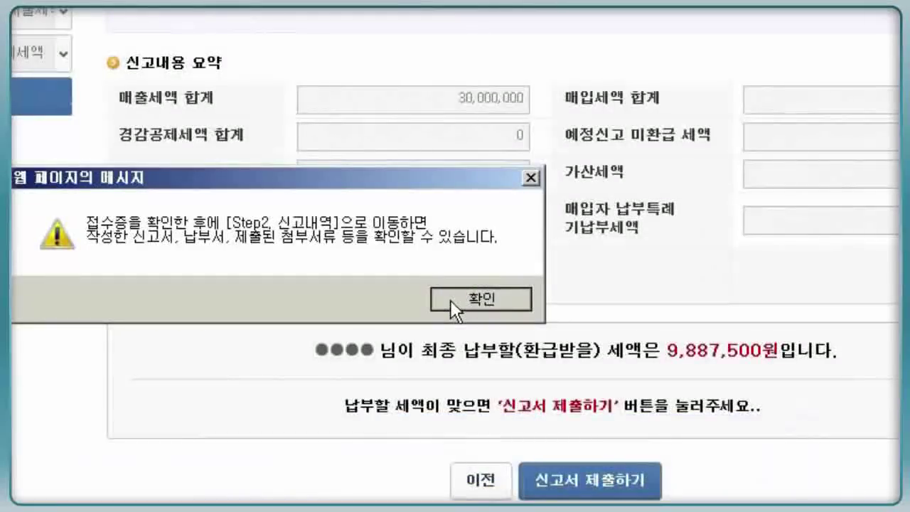
click(450, 299)
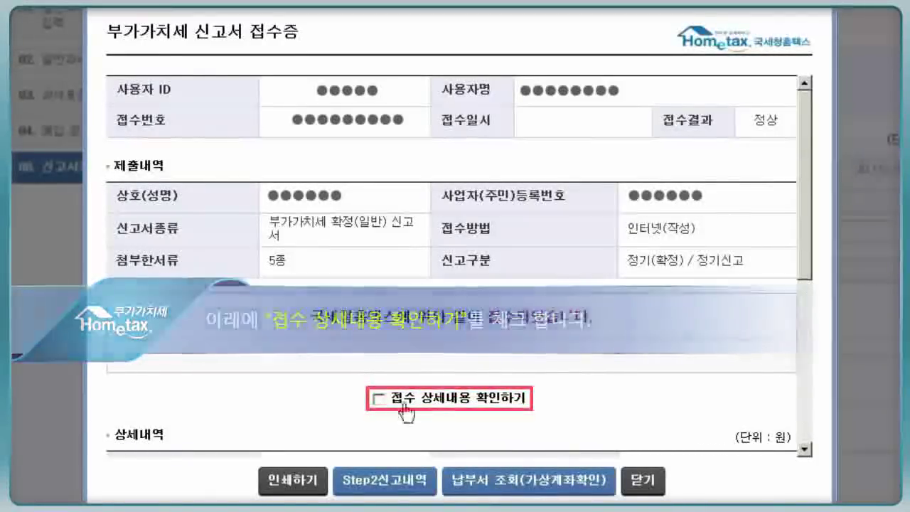
Check 접수 상세내용 확인하기 and 확인하였습니다 on the receipt, and go to the Step 2 신고내역 page.
click(379, 399)
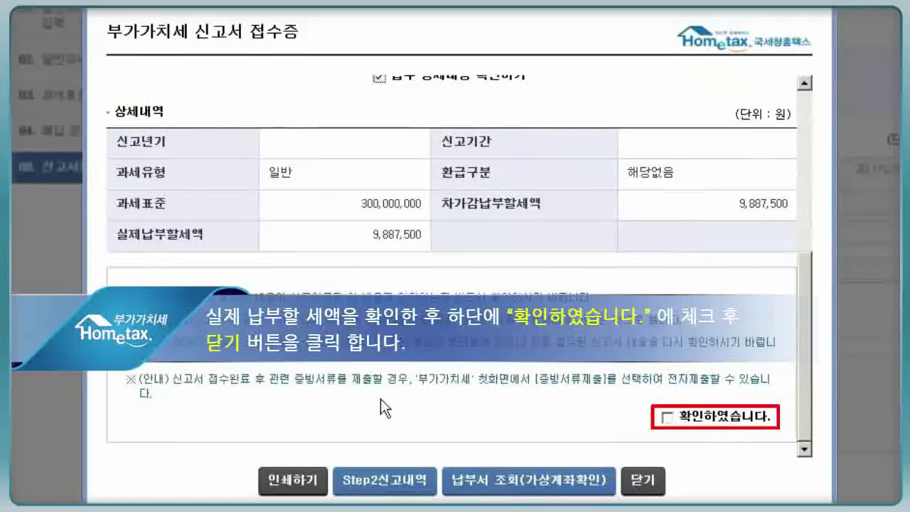
click(668, 417)
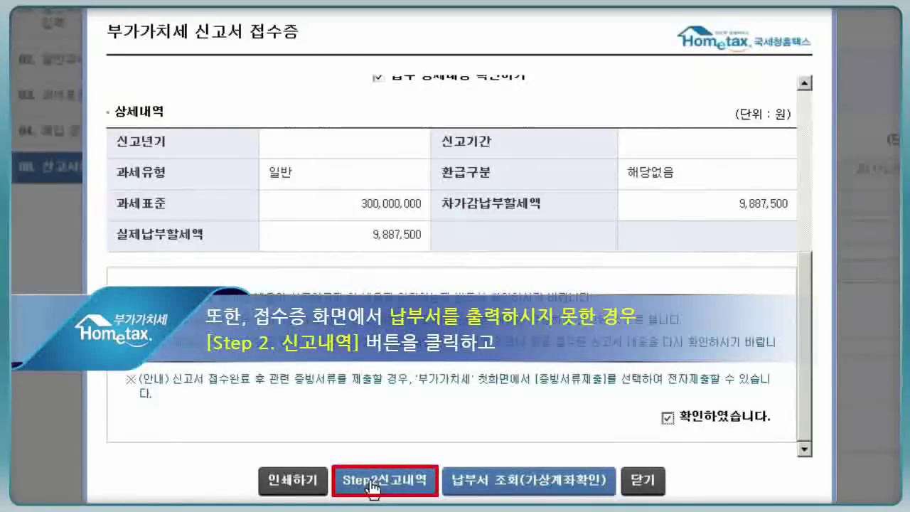
click(371, 482)
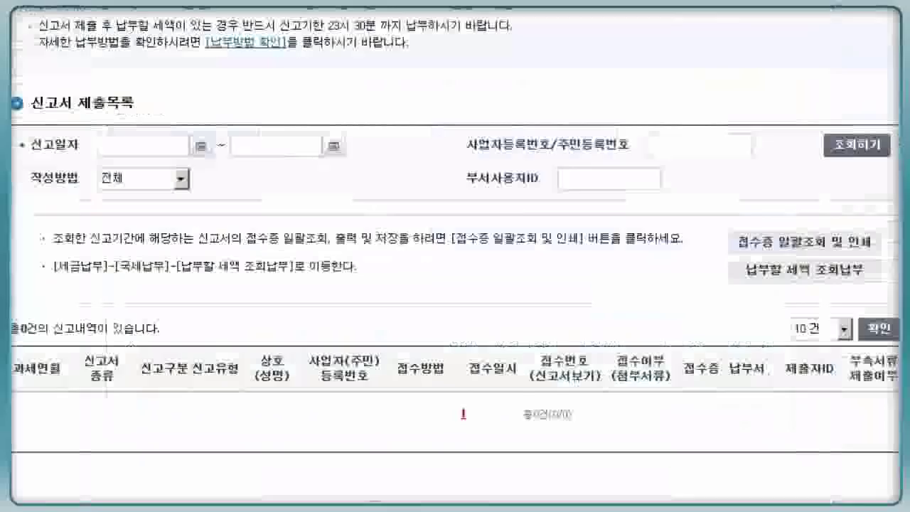